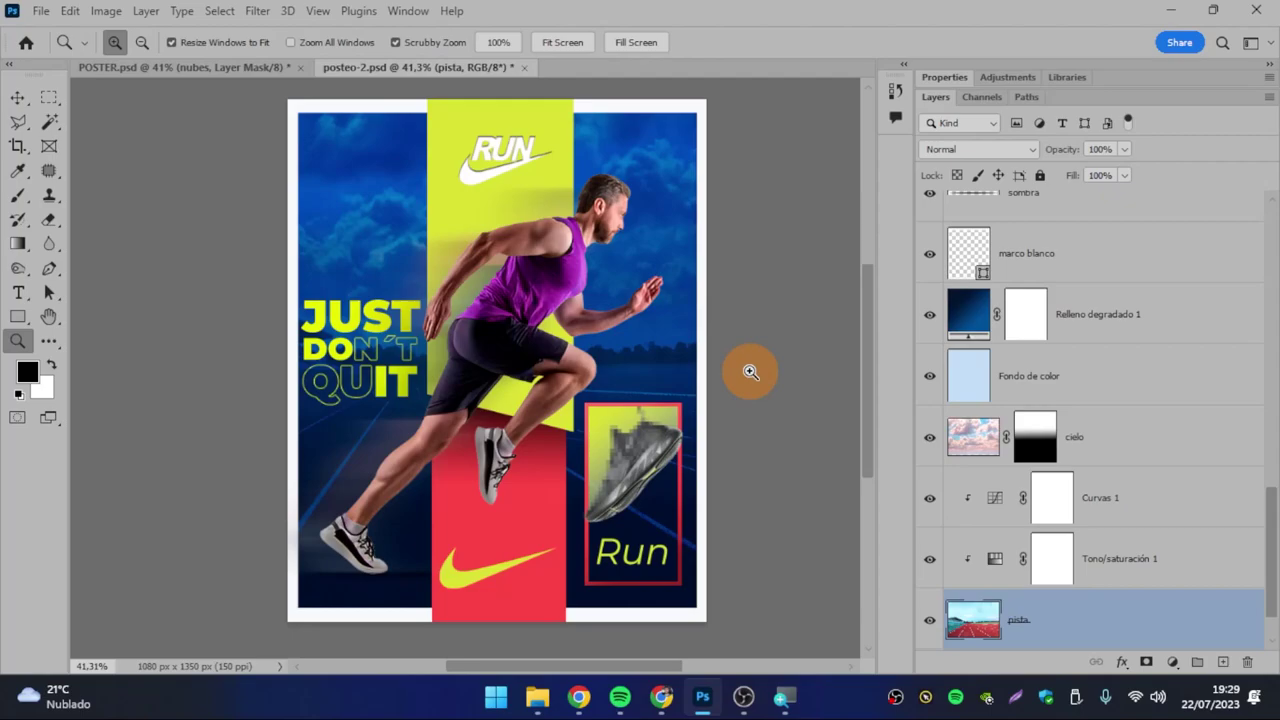
# Step: Switch to the POSTER.psd document, showing the pink cloud sky over the red running track
pyautogui.click(183, 68)
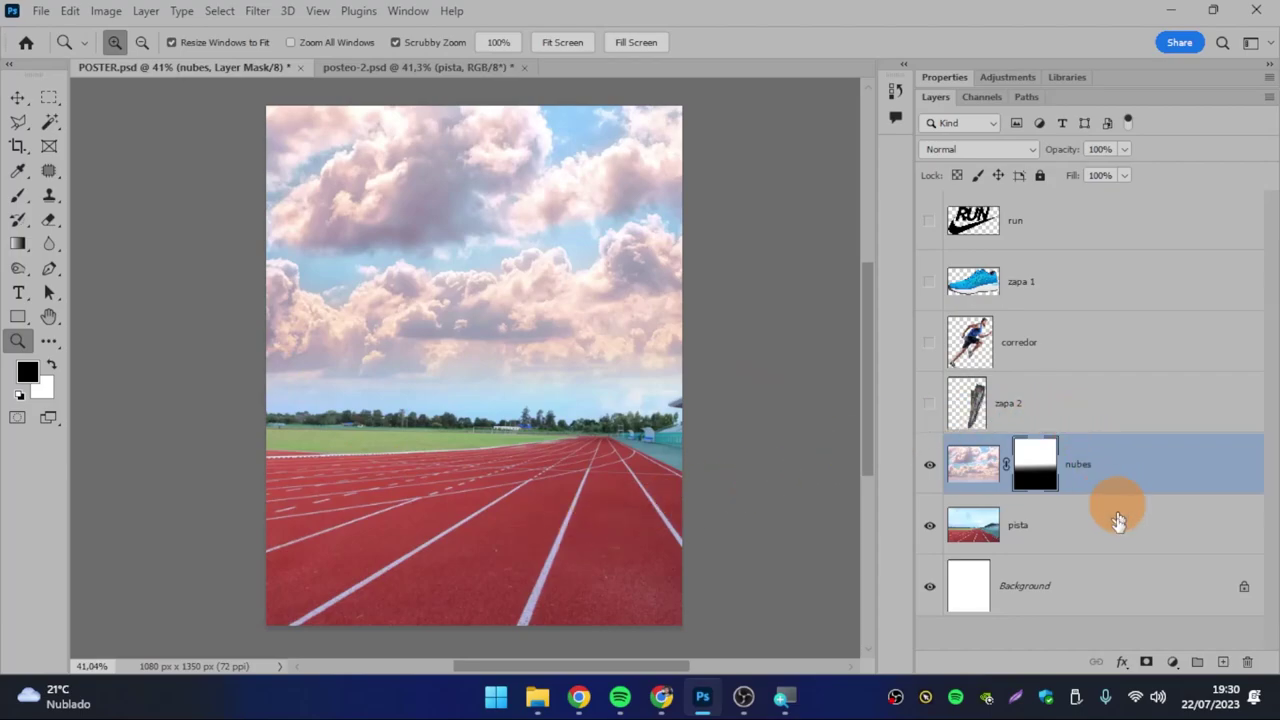
# Step: Select the pista track layer and bring up the new adjustment layer types
pyautogui.click(1050, 525)
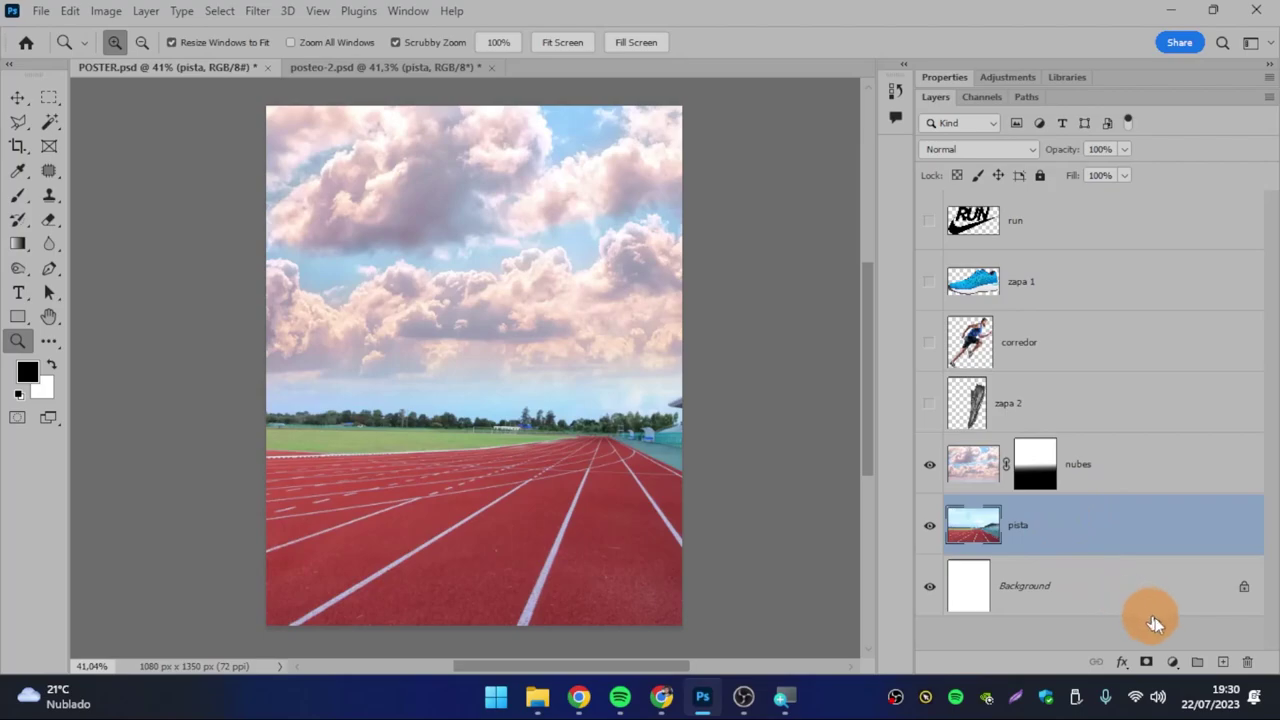
pyautogui.click(1173, 664)
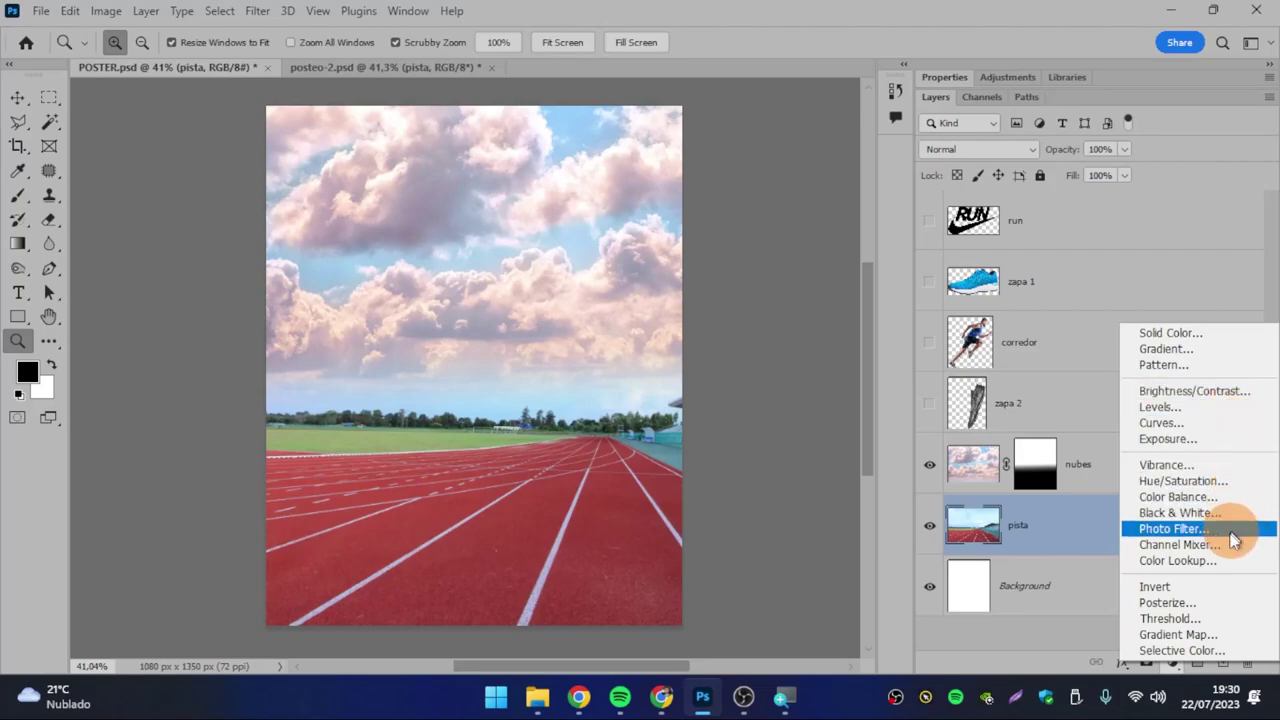
# Step: Add a Hue/Saturation adjustment above pista and dock its Properties panel beside the Layers panel
pyautogui.click(1237, 483)
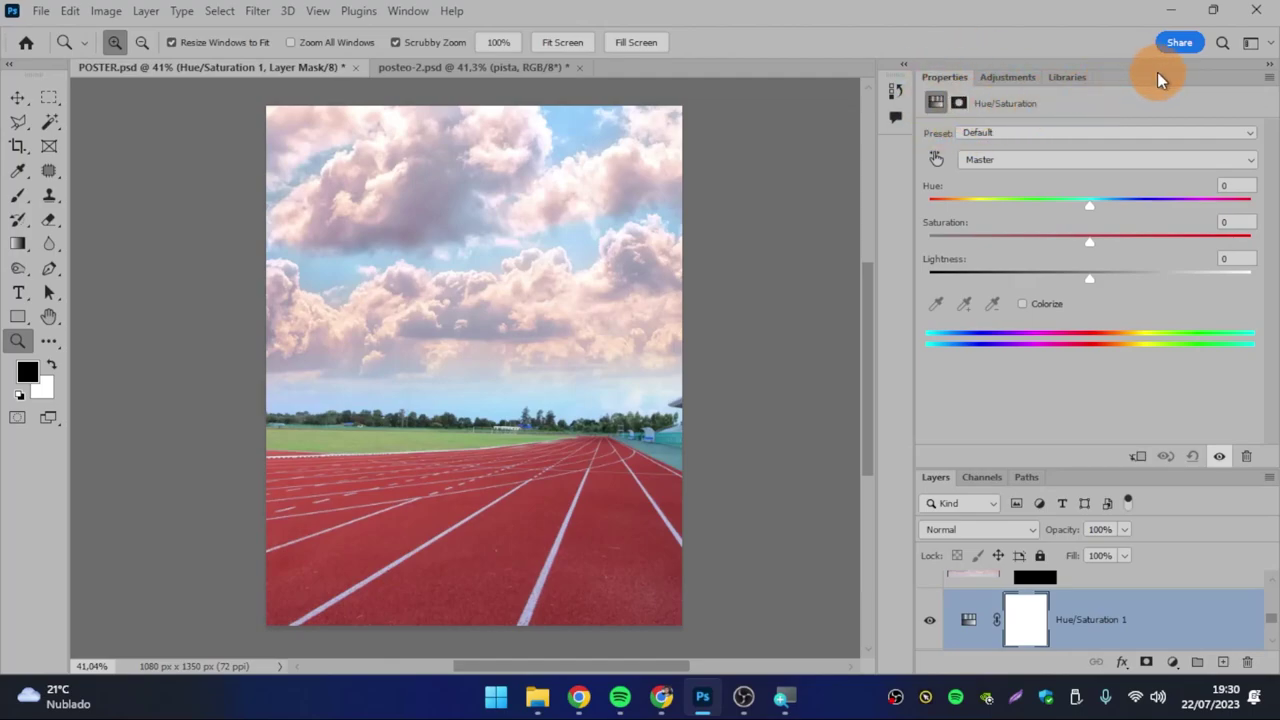
pyautogui.moveTo(1158, 76); pyautogui.dragTo(697, 127)
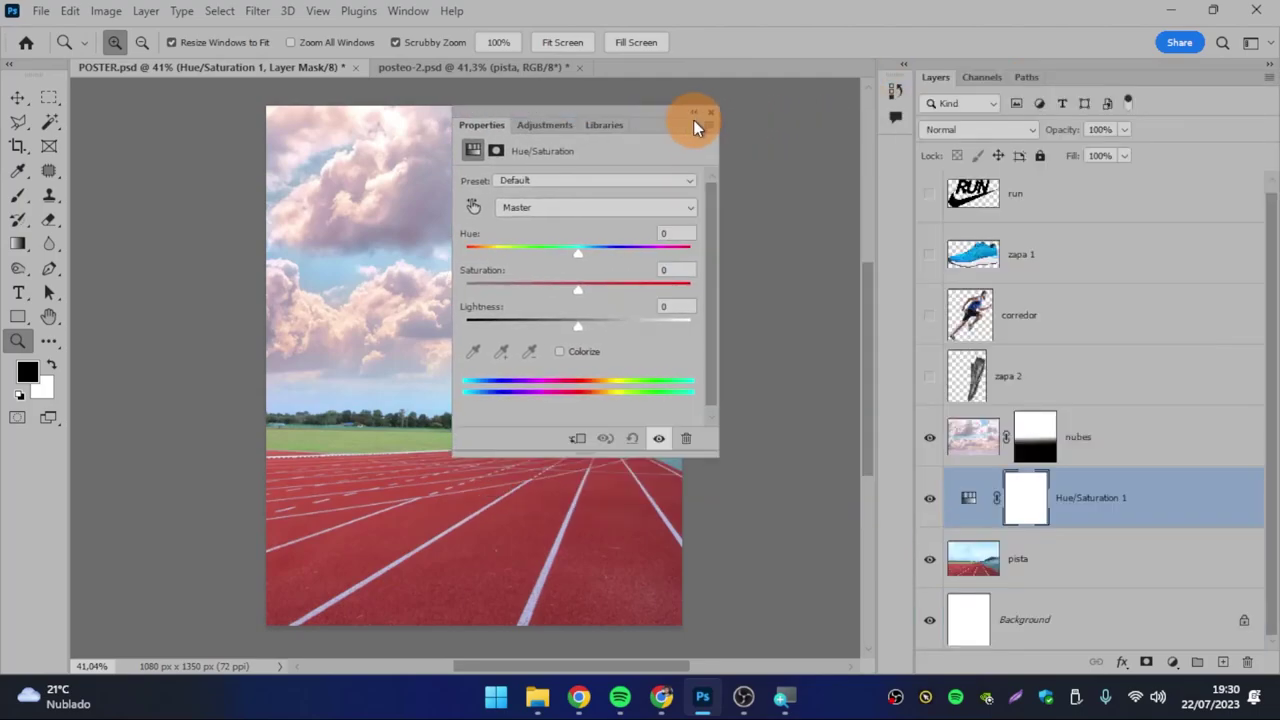
pyautogui.moveTo(616, 114)
pyautogui.mouseDown()
pyautogui.moveTo(910, 157)
pyautogui.moveTo(899, 146)
pyautogui.mouseUp()
pyautogui.click(895, 155)
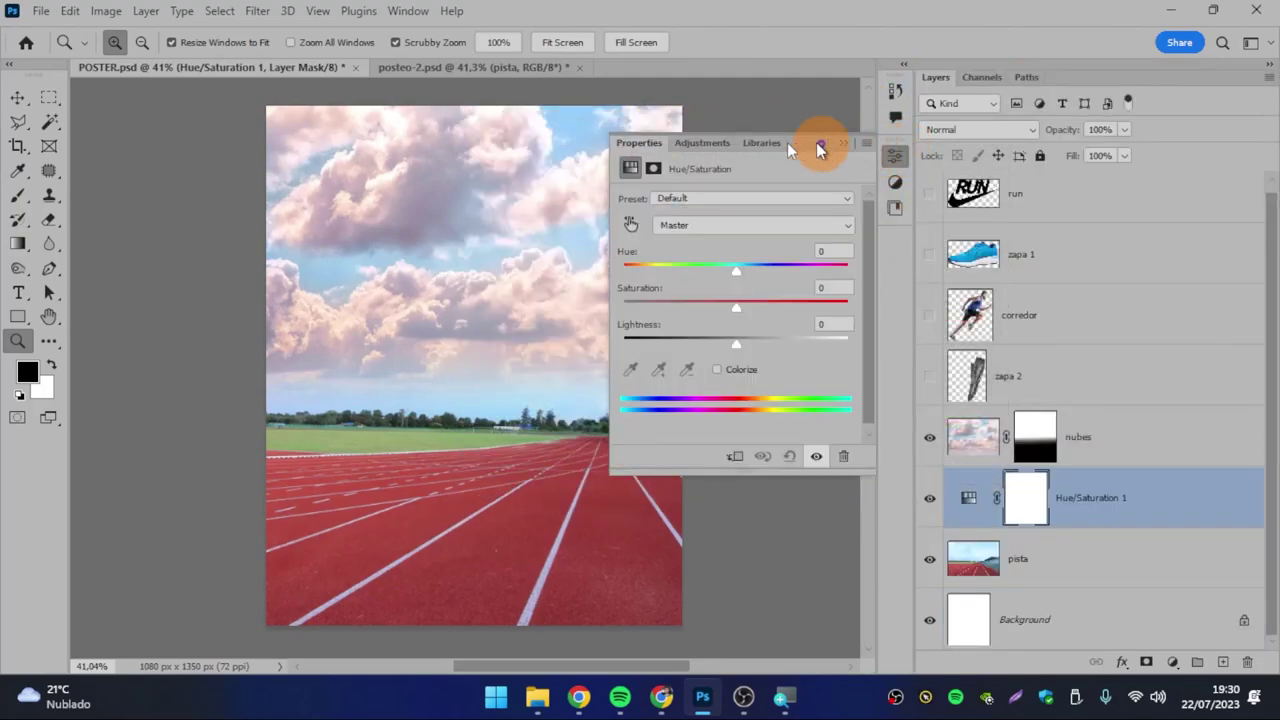
pyautogui.moveTo(523, 340); pyautogui.dragTo(423, 340)
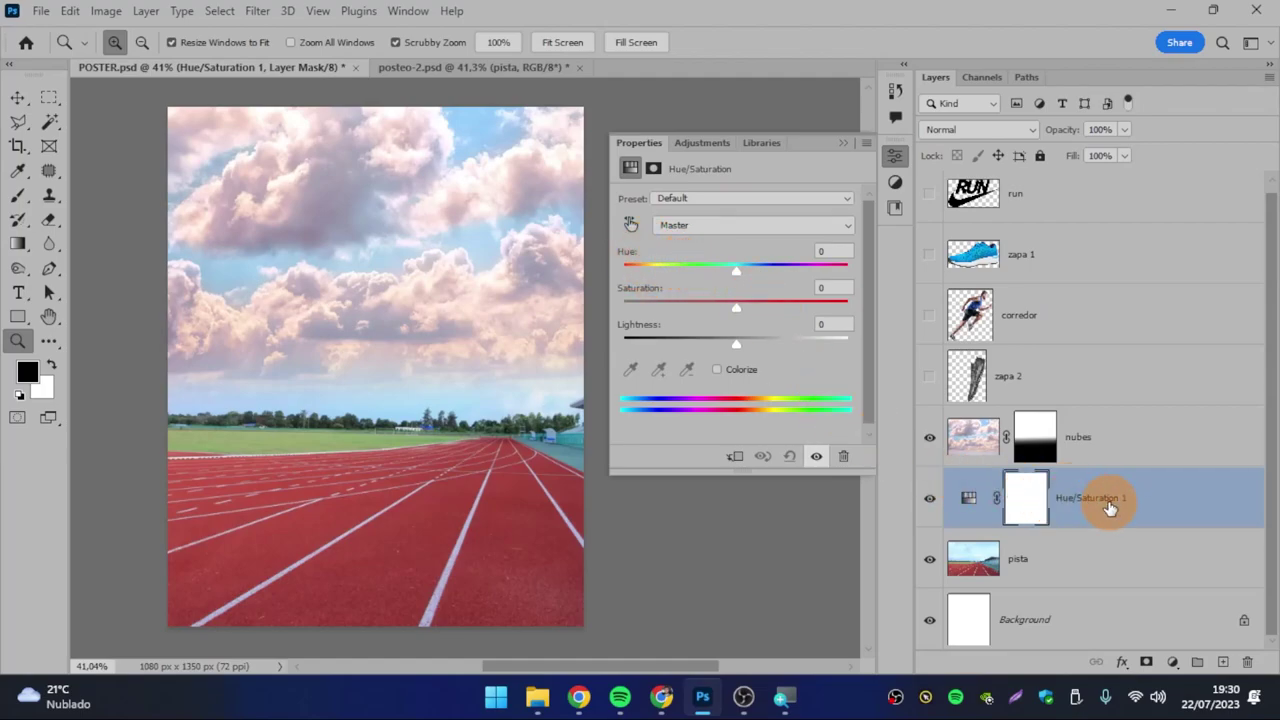
pyautogui.press('super+equal')
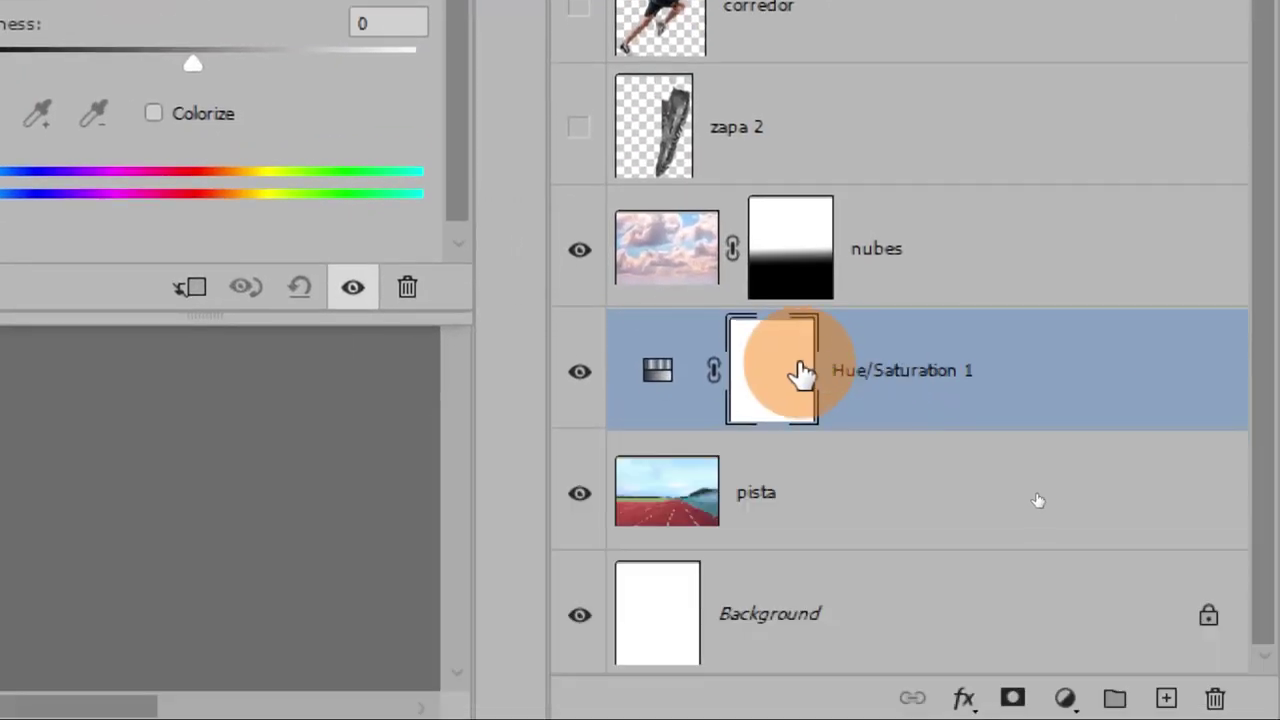
pyautogui.click(662, 370)
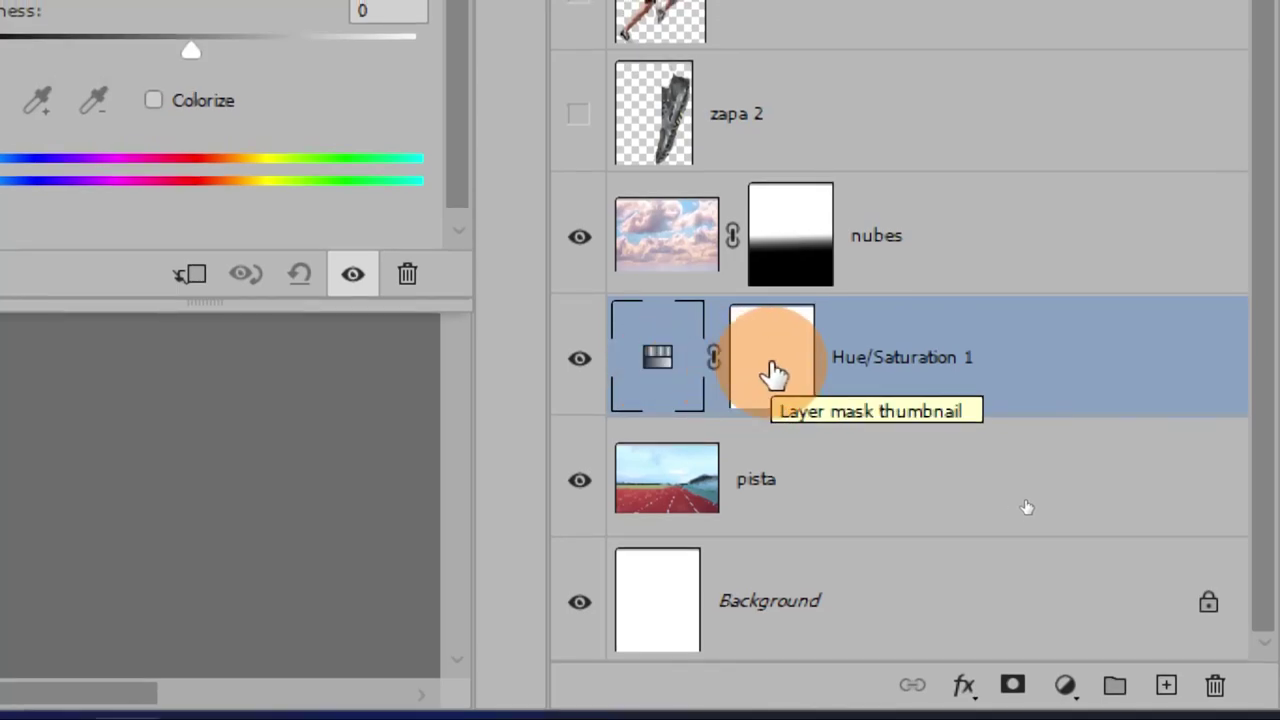
pyautogui.click(772, 372)
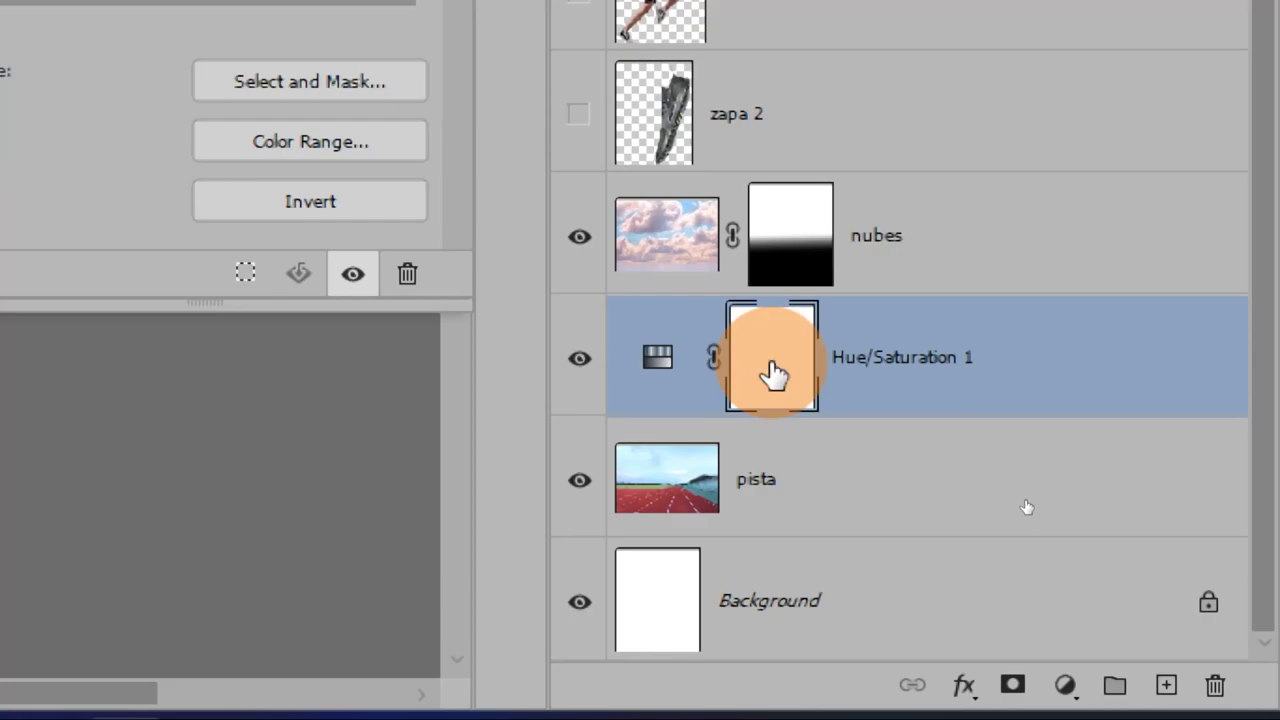
pyautogui.click(662, 366)
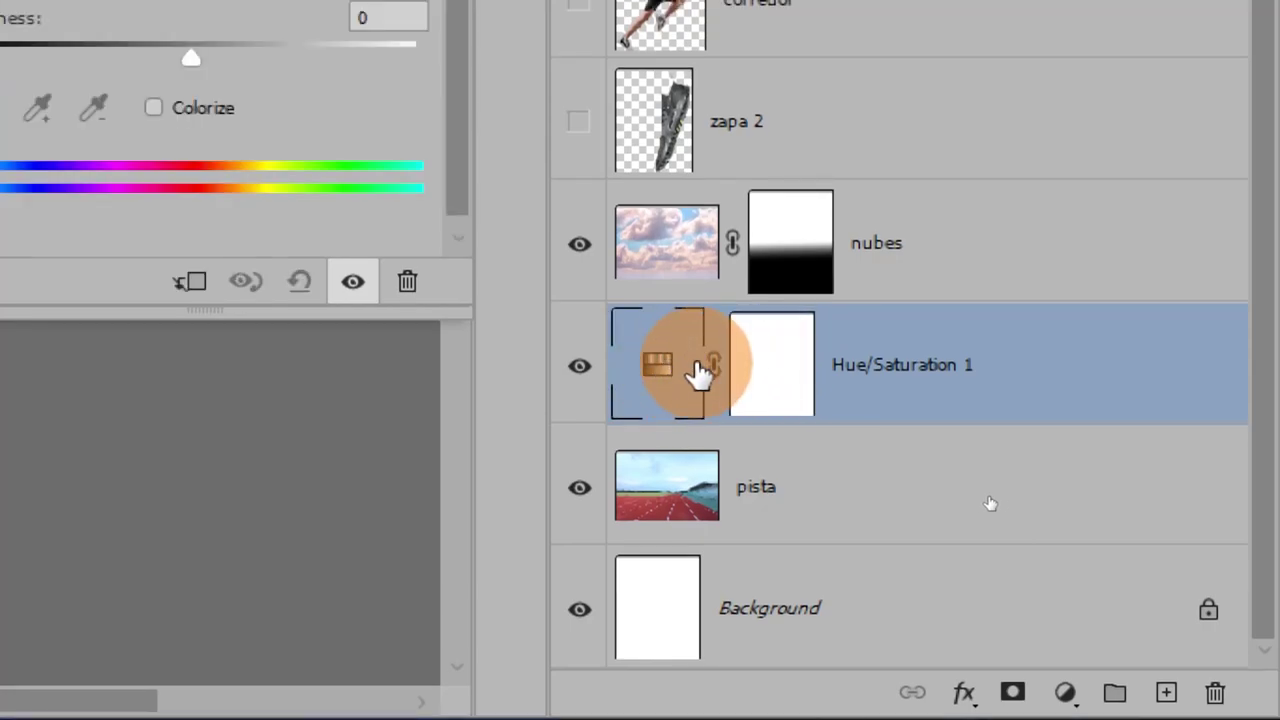
pyautogui.click(757, 371)
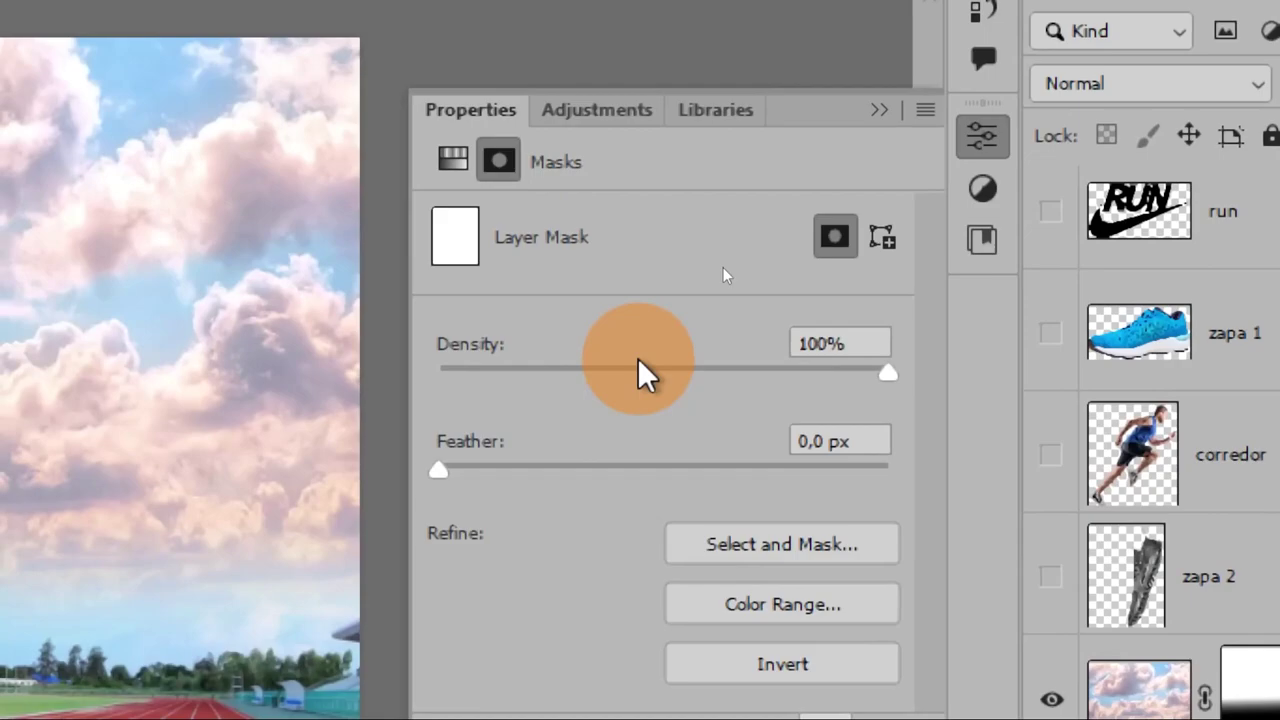
pyautogui.press('super+minus')
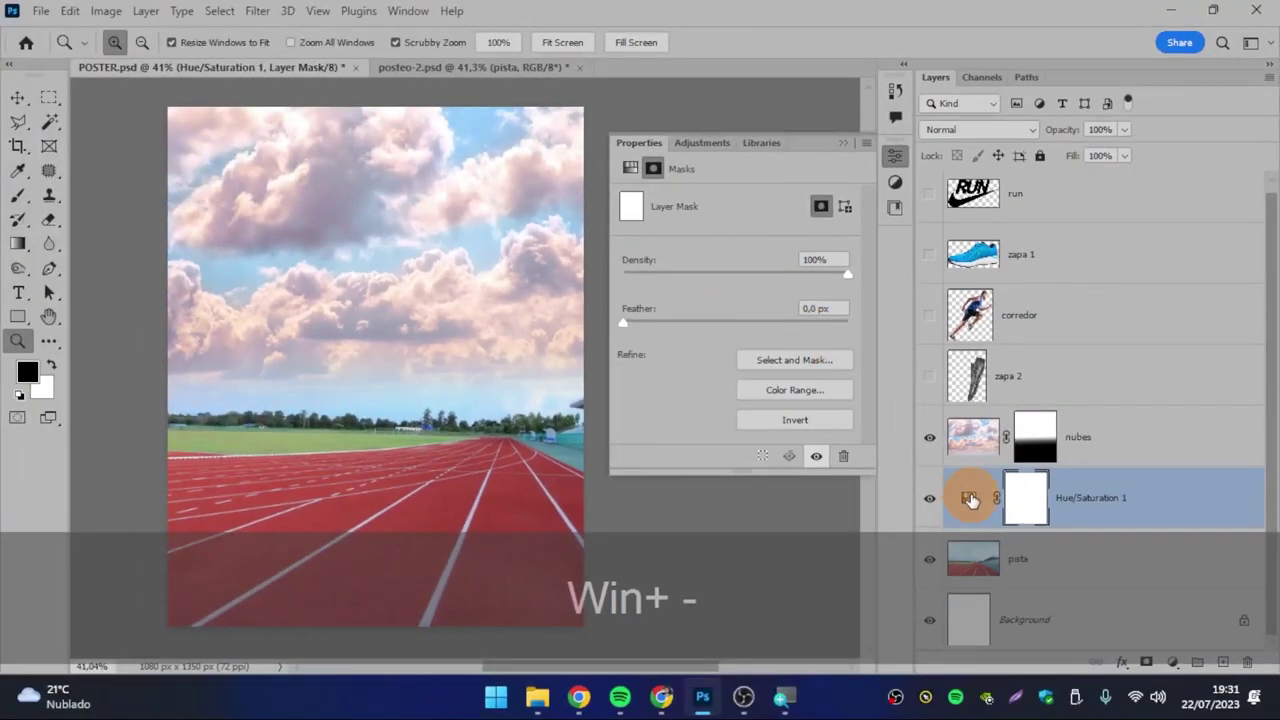
pyautogui.click(970, 500)
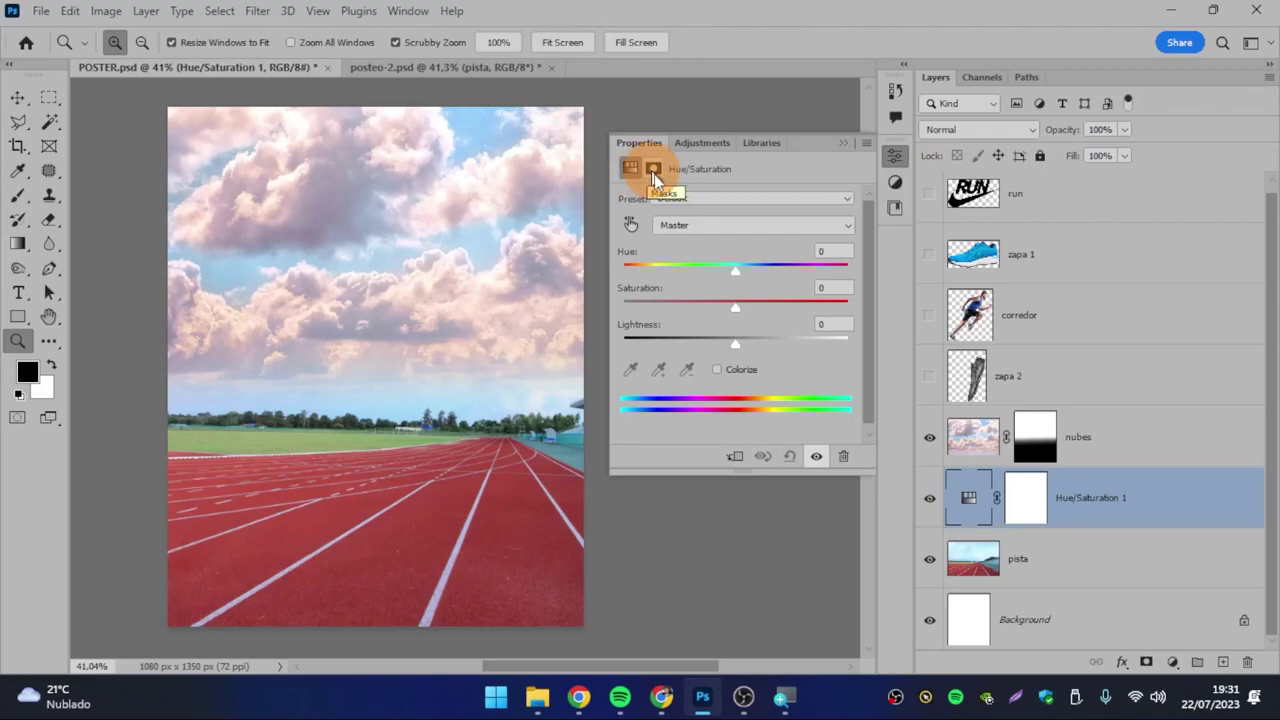
pyautogui.click(1012, 500)
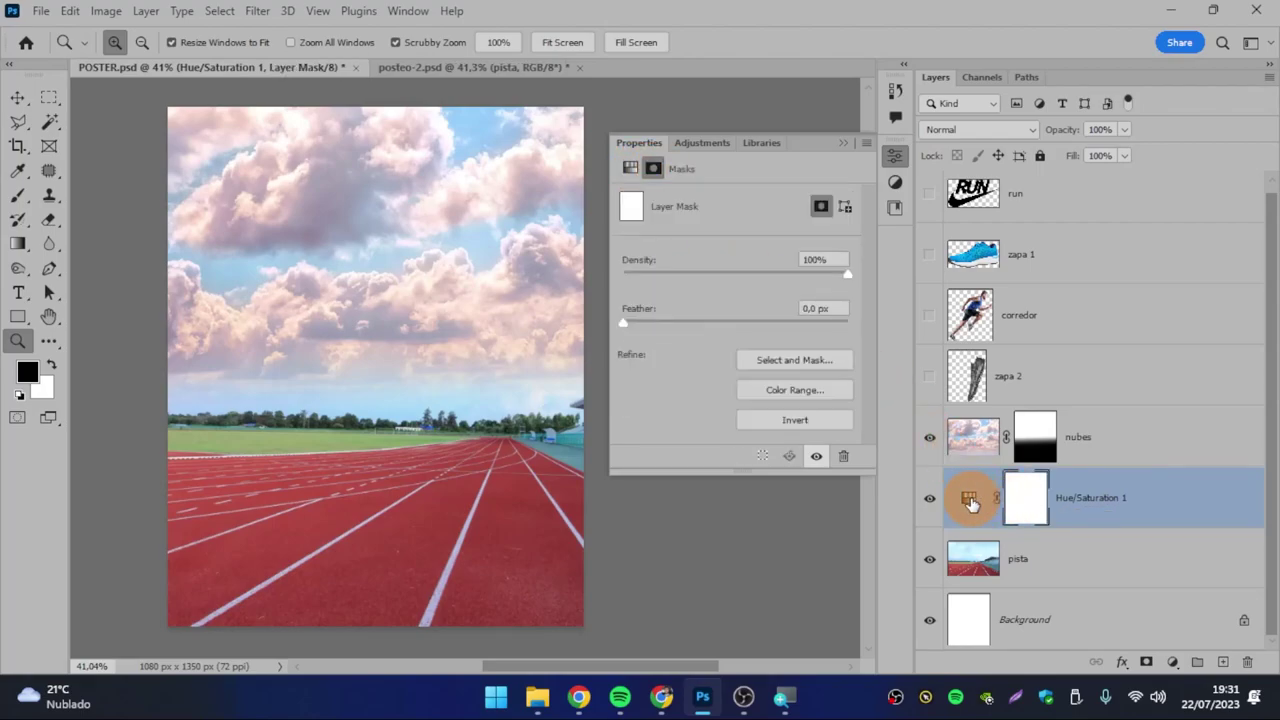
pyautogui.click(968, 498)
pyautogui.click(968, 498)
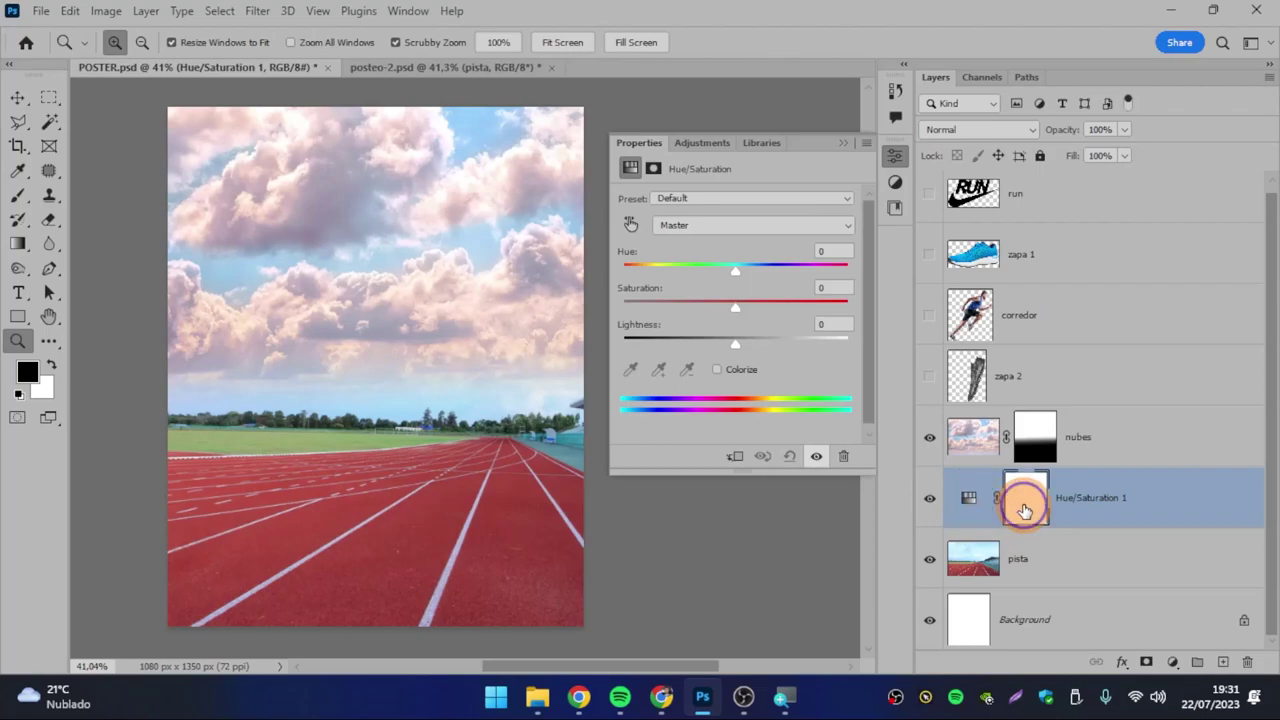
pyautogui.click(1014, 500)
pyautogui.click(968, 498)
pyautogui.press('super+plus')
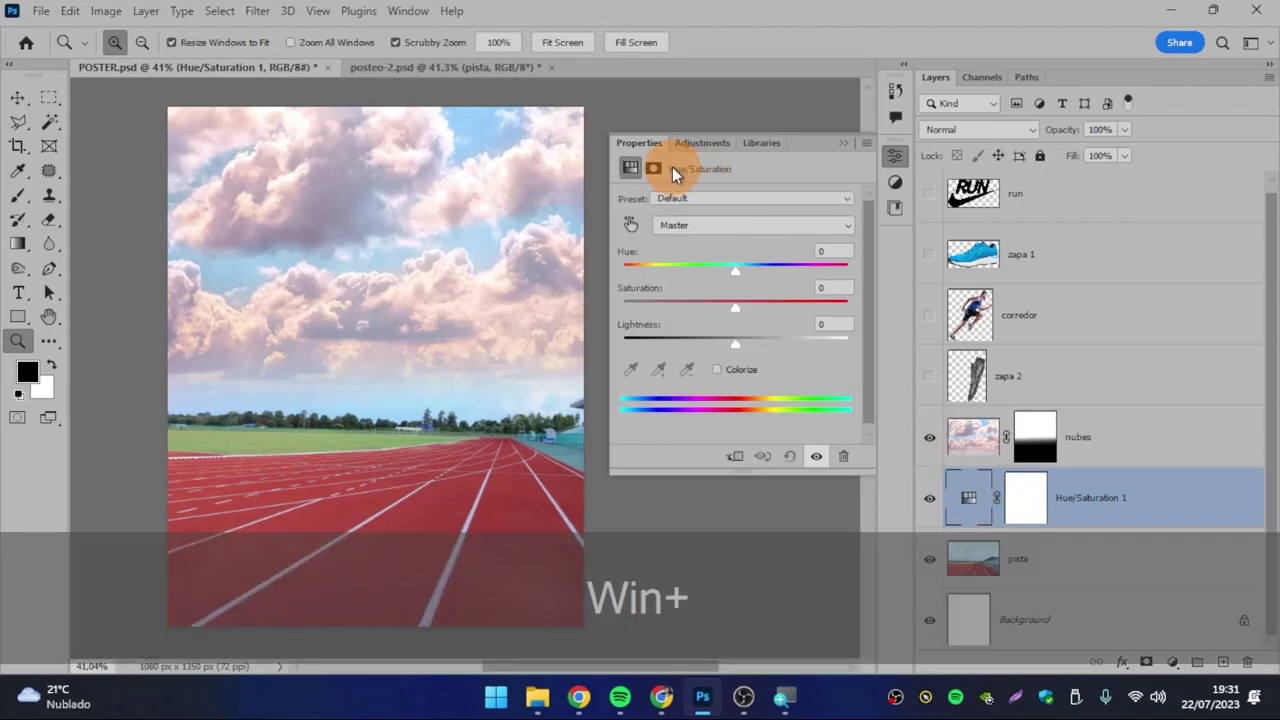
pyautogui.click(616, 338)
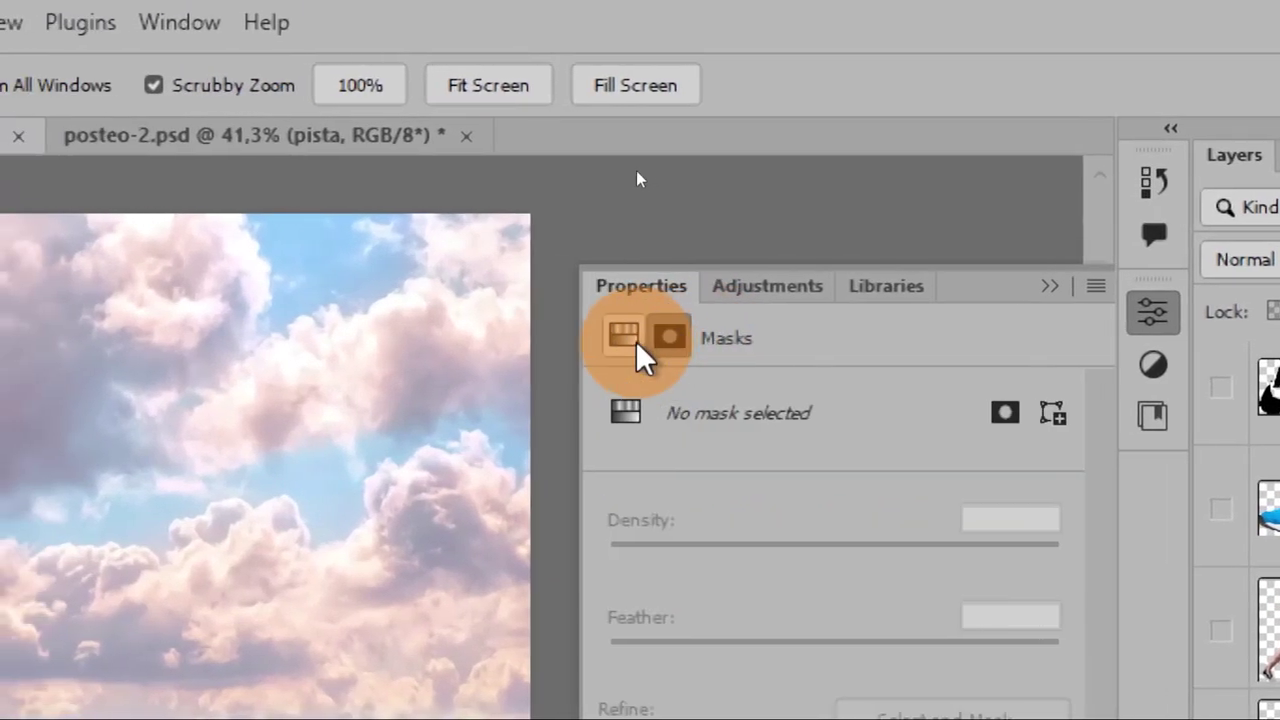
pyautogui.click(626, 338)
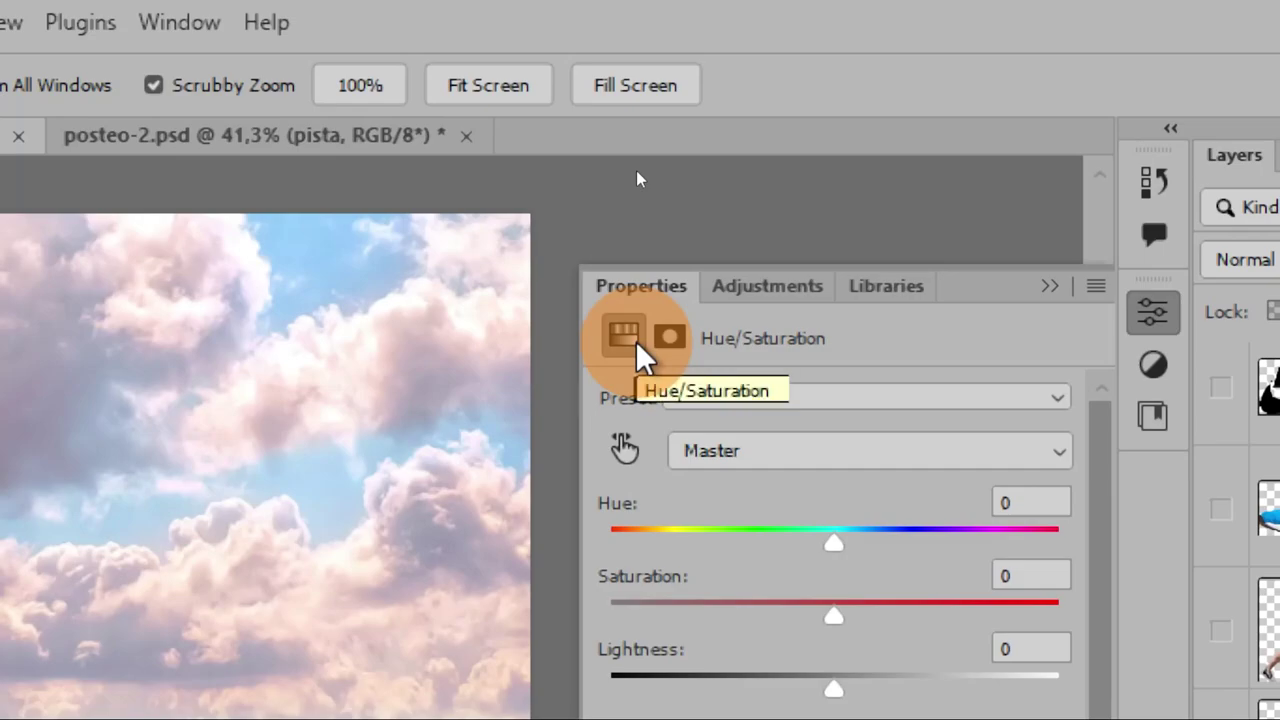
pyautogui.press('super+minus')
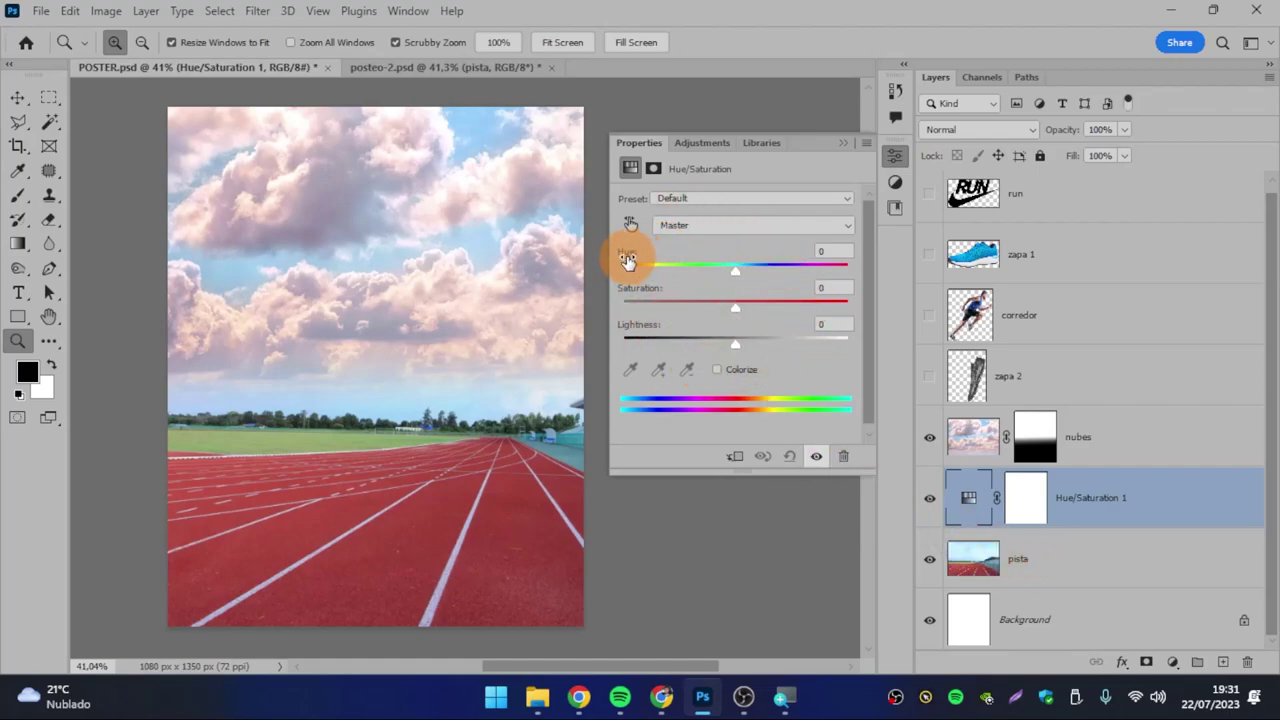
# Step: Set Hue/Saturation 1 to Hue -9 and Saturation -100, greying the track, then target its mask
pyautogui.moveTo(735, 275)
pyautogui.mouseDown()
pyautogui.moveTo(679, 272)
pyautogui.moveTo(700, 276)
pyautogui.mouseUp()
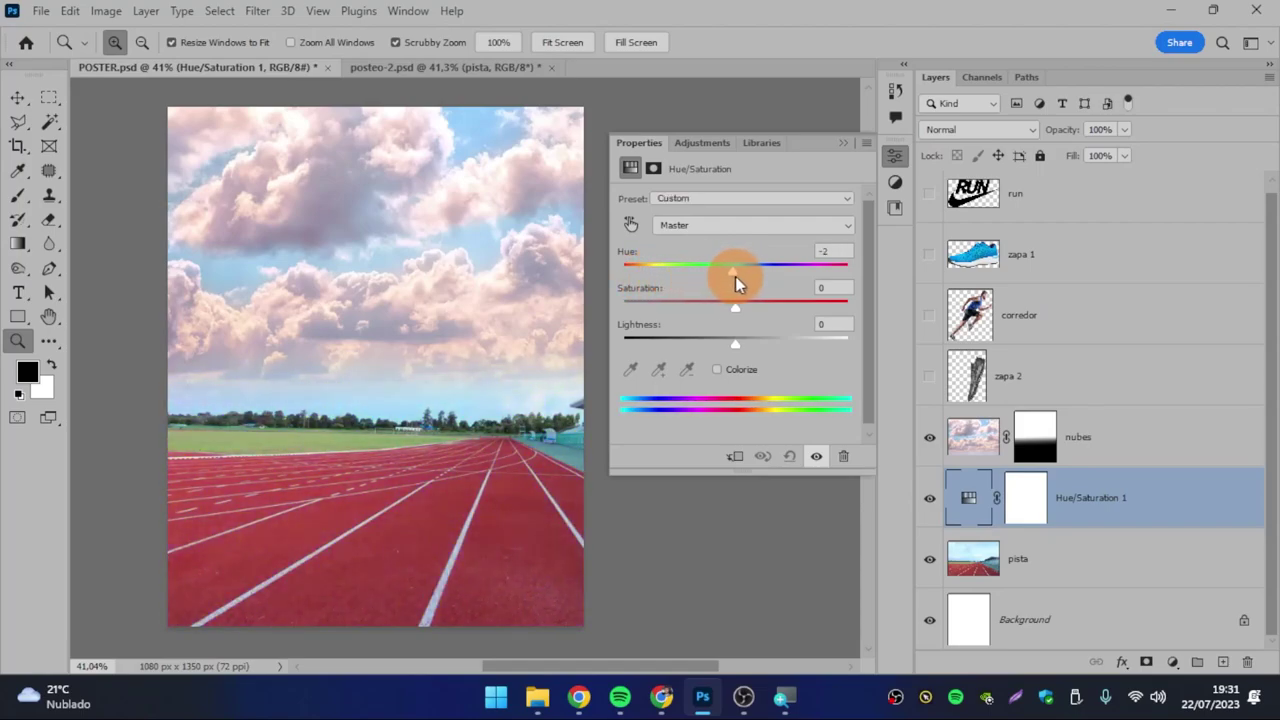
pyautogui.moveTo(700, 276)
pyautogui.mouseDown()
pyautogui.moveTo(732, 276)
pyautogui.moveTo(665, 278)
pyautogui.moveTo(781, 276)
pyautogui.moveTo(666, 277)
pyautogui.moveTo(775, 279)
pyautogui.moveTo(716, 280)
pyautogui.mouseUp()
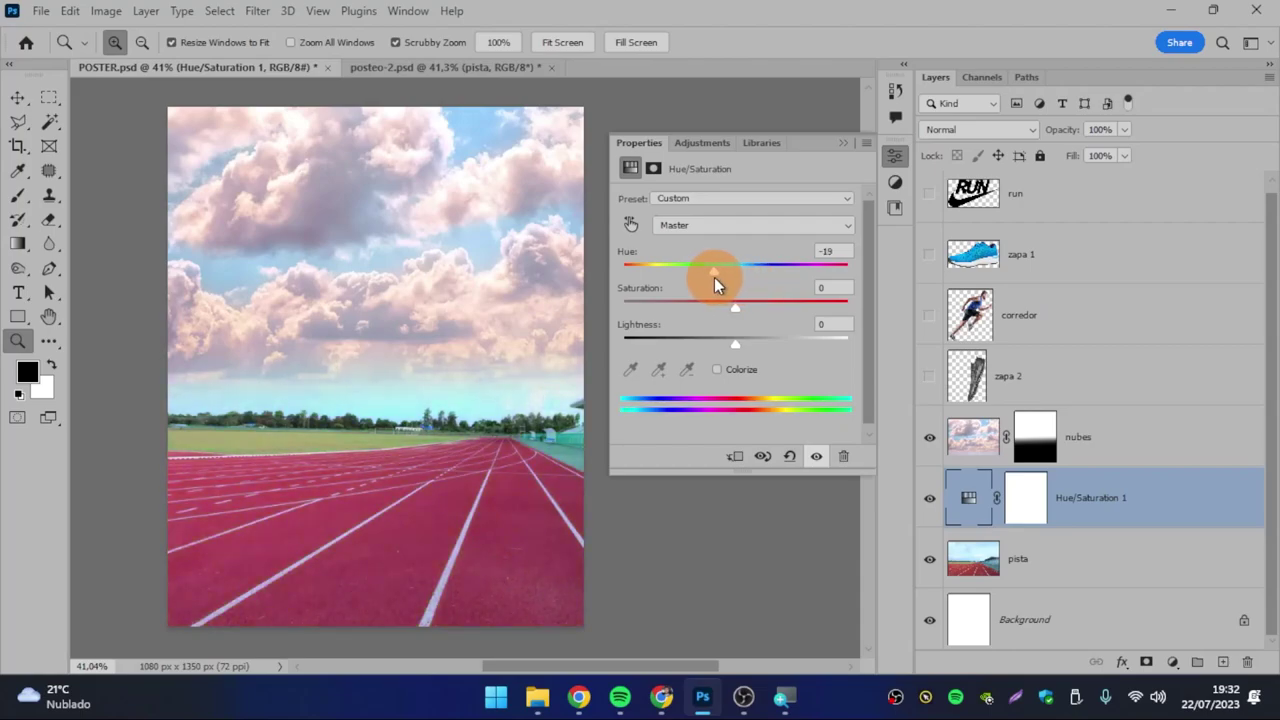
pyautogui.moveTo(715, 277)
pyautogui.mouseDown()
pyautogui.moveTo(764, 271)
pyautogui.moveTo(723, 276)
pyautogui.moveTo(750, 272)
pyautogui.moveTo(717, 290)
pyautogui.moveTo(840, 308)
pyautogui.moveTo(606, 296)
pyautogui.moveTo(822, 303)
pyautogui.moveTo(642, 312)
pyautogui.mouseUp()
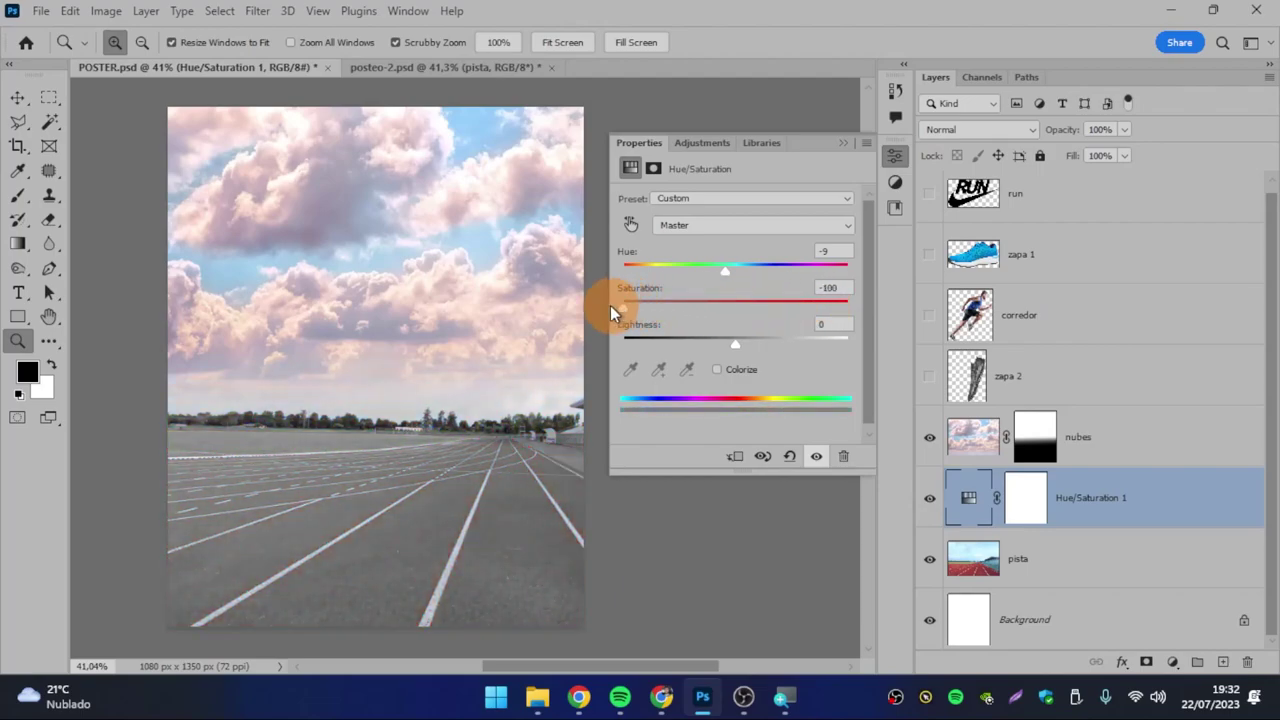
pyautogui.click(1022, 505)
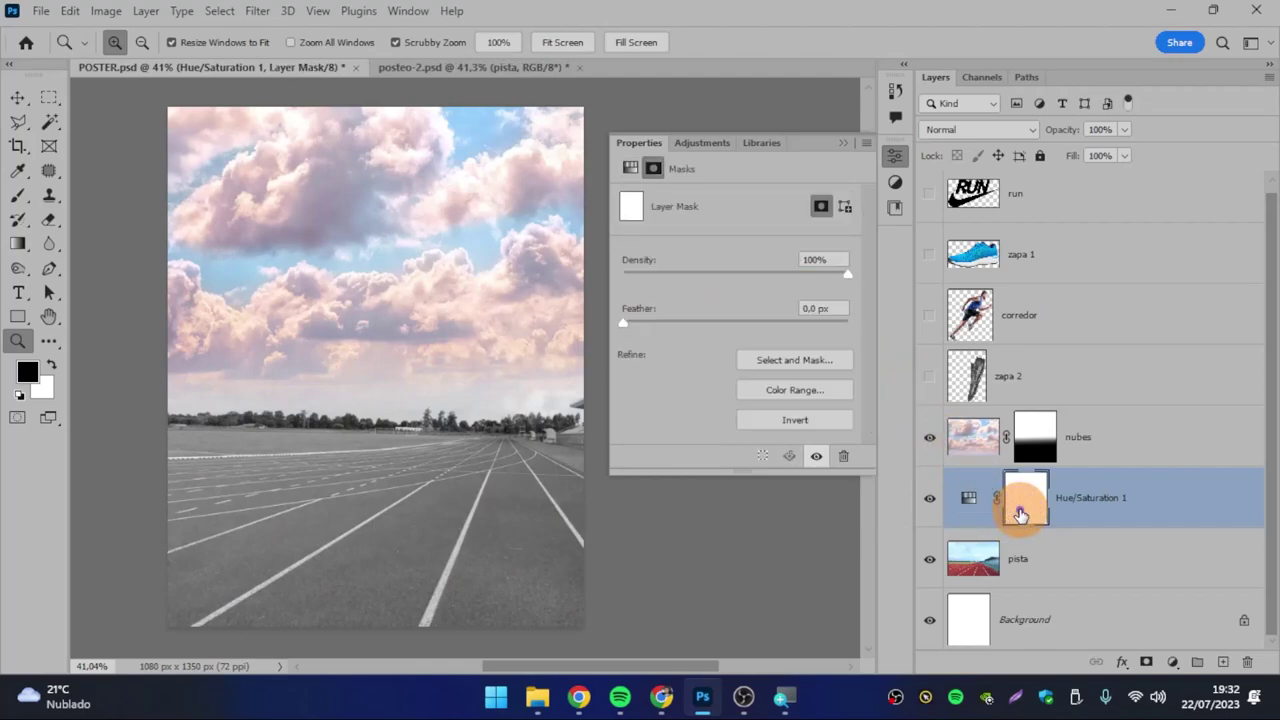
# Step: Hide the nubes clouds and draw a first gradient on the Hue/Saturation 1 mask
pyautogui.click(930, 441)
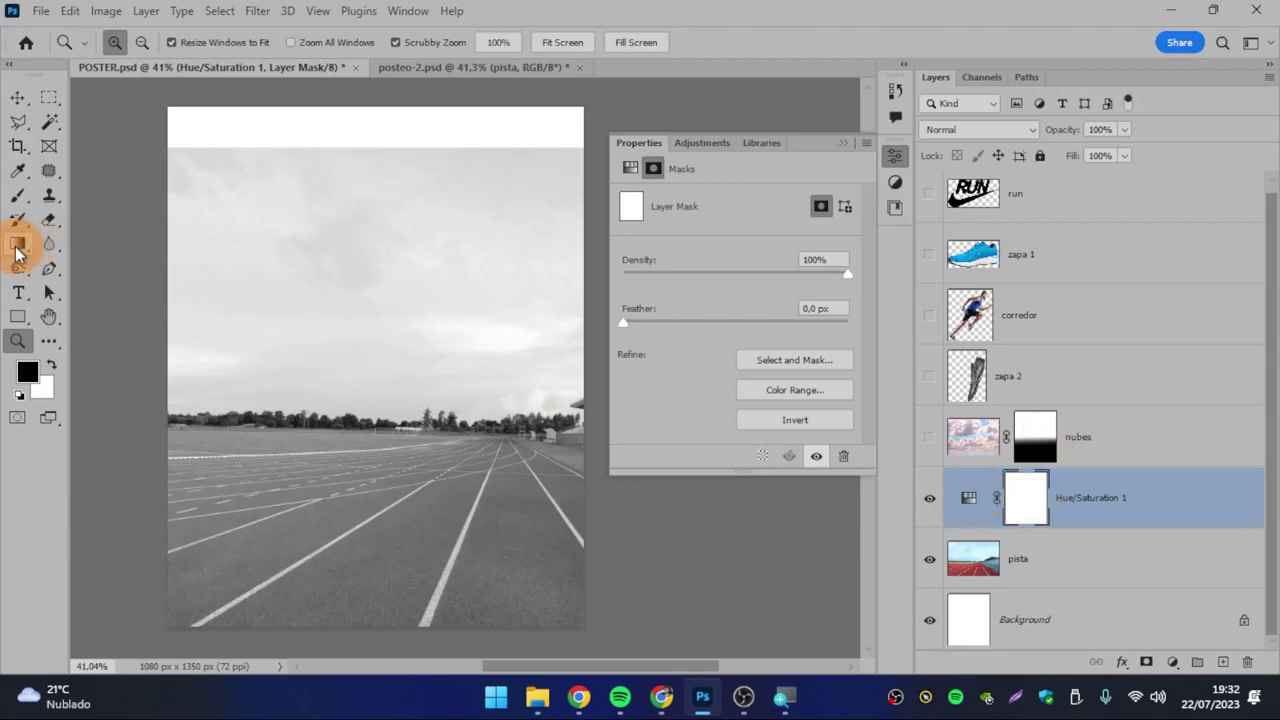
pyautogui.click(17, 245)
pyautogui.moveTo(229, 600); pyautogui.dragTo(405, 417)
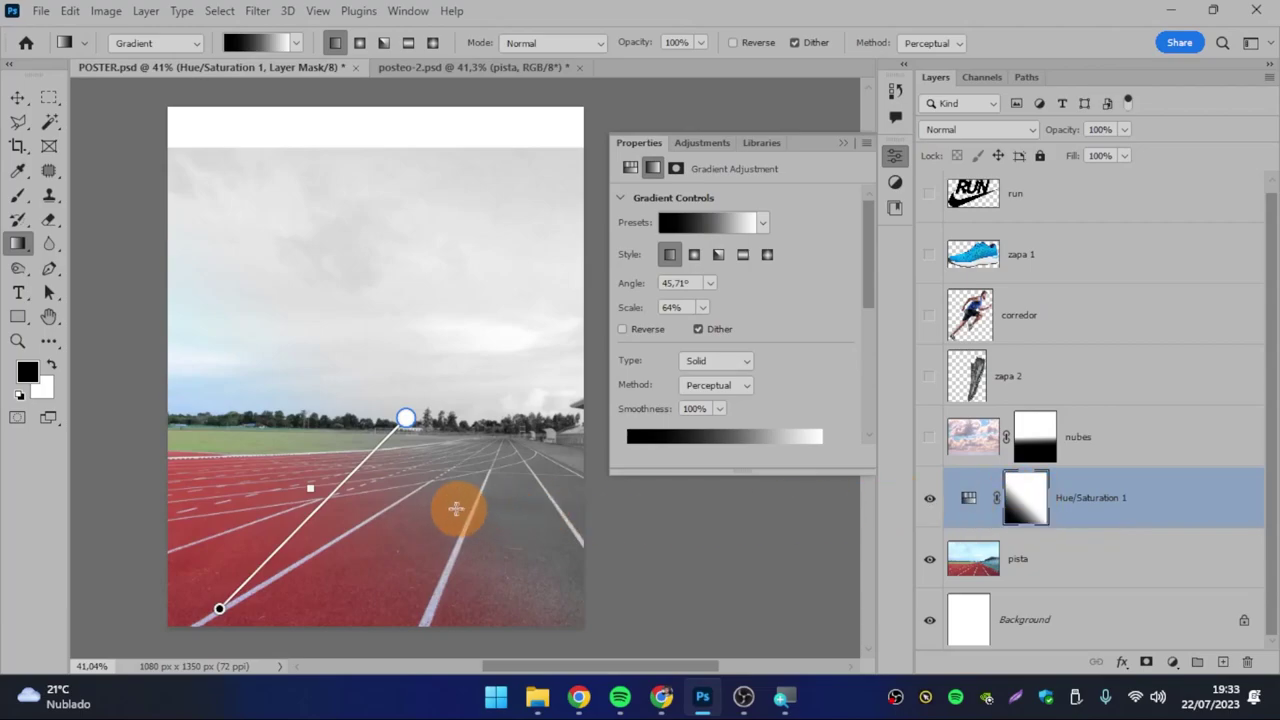
# Step: Redraw the mask gradient diagonally so the sky and left track keep colour, right track grey
pyautogui.moveTo(513, 272); pyautogui.dragTo(388, 456)
pyautogui.moveTo(243, 580); pyautogui.dragTo(386, 374)
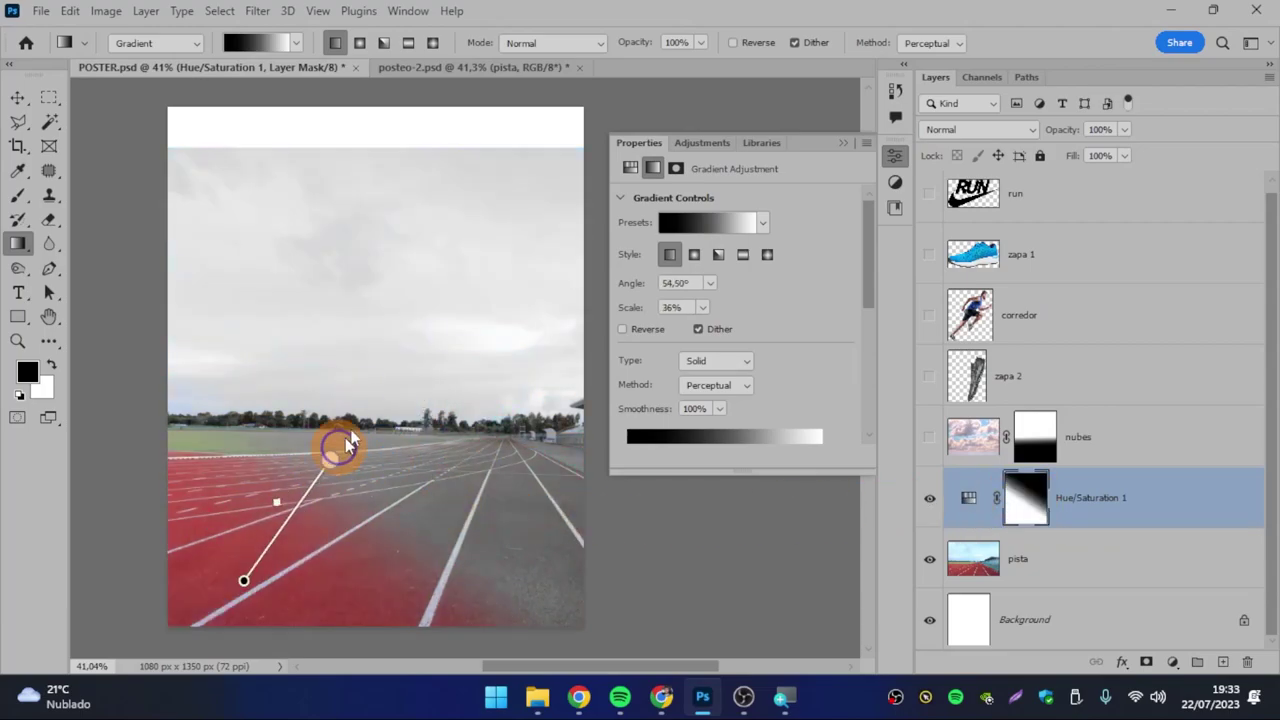
pyautogui.moveTo(455, 612); pyautogui.dragTo(460, 406)
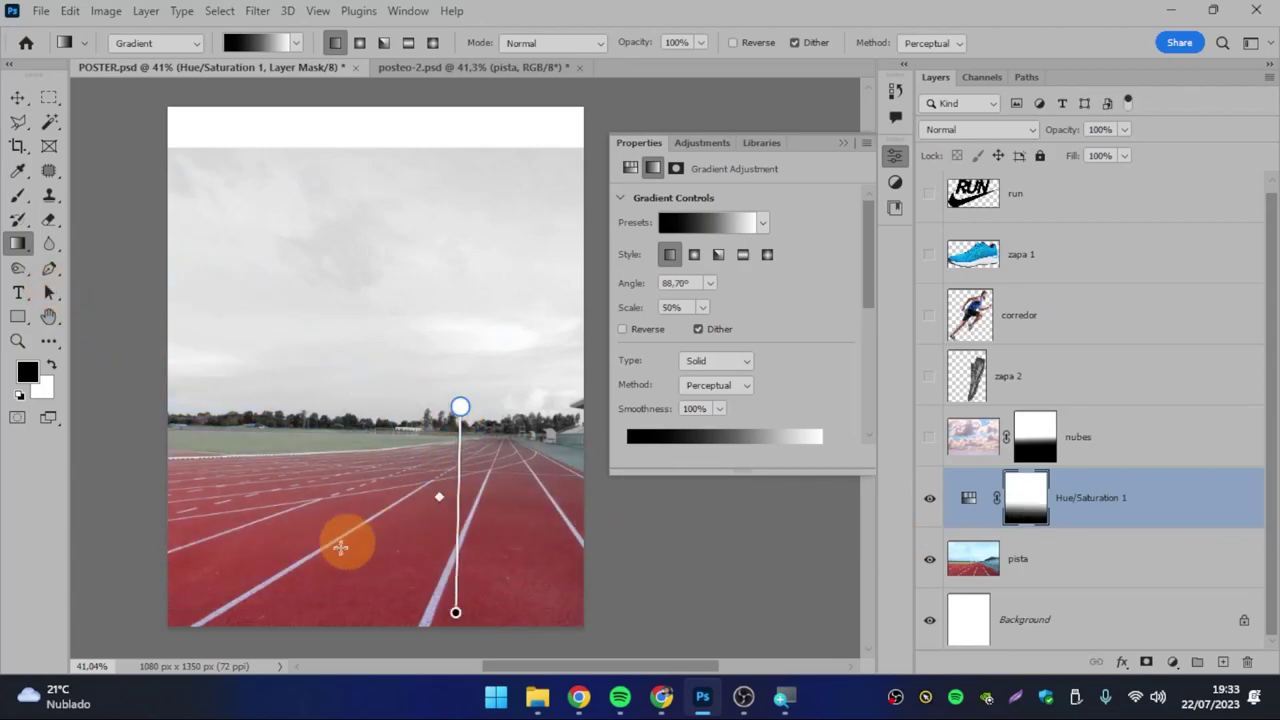
pyautogui.moveTo(280, 588); pyautogui.dragTo(417, 403)
pyautogui.moveTo(485, 241); pyautogui.dragTo(387, 455)
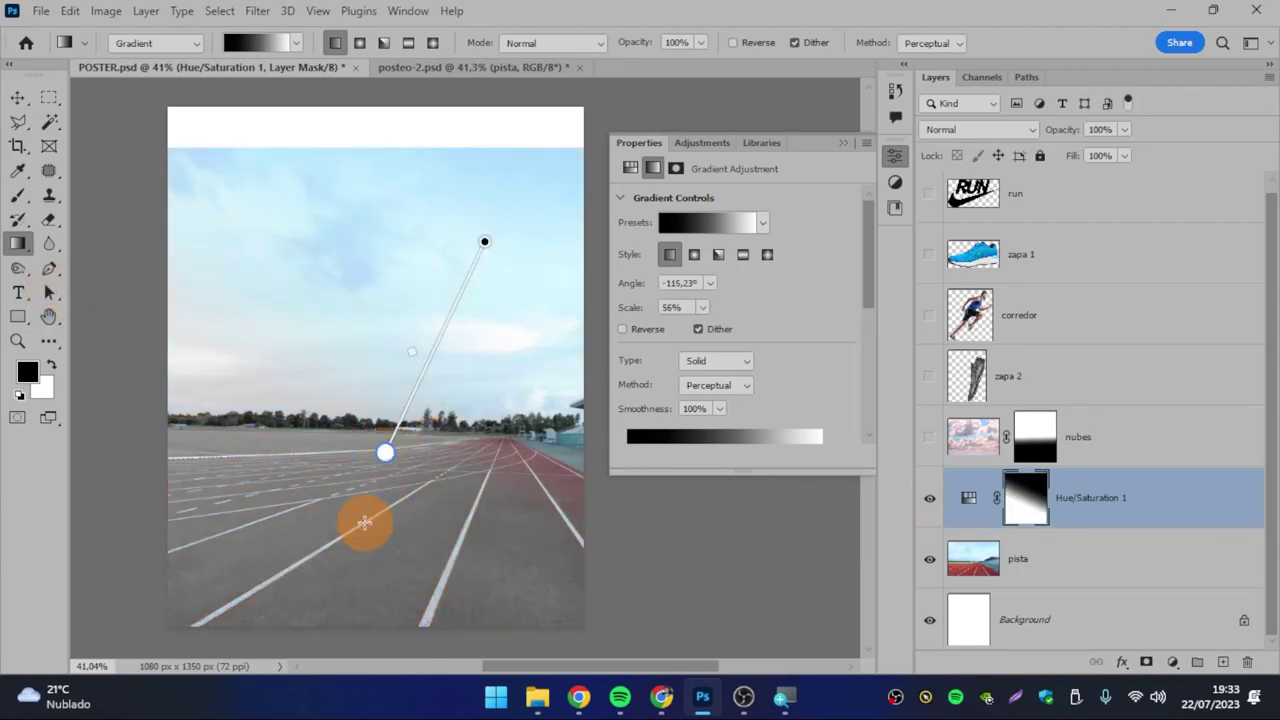
pyautogui.moveTo(286, 586); pyautogui.dragTo(429, 409)
pyautogui.moveTo(457, 612); pyautogui.dragTo(474, 438)
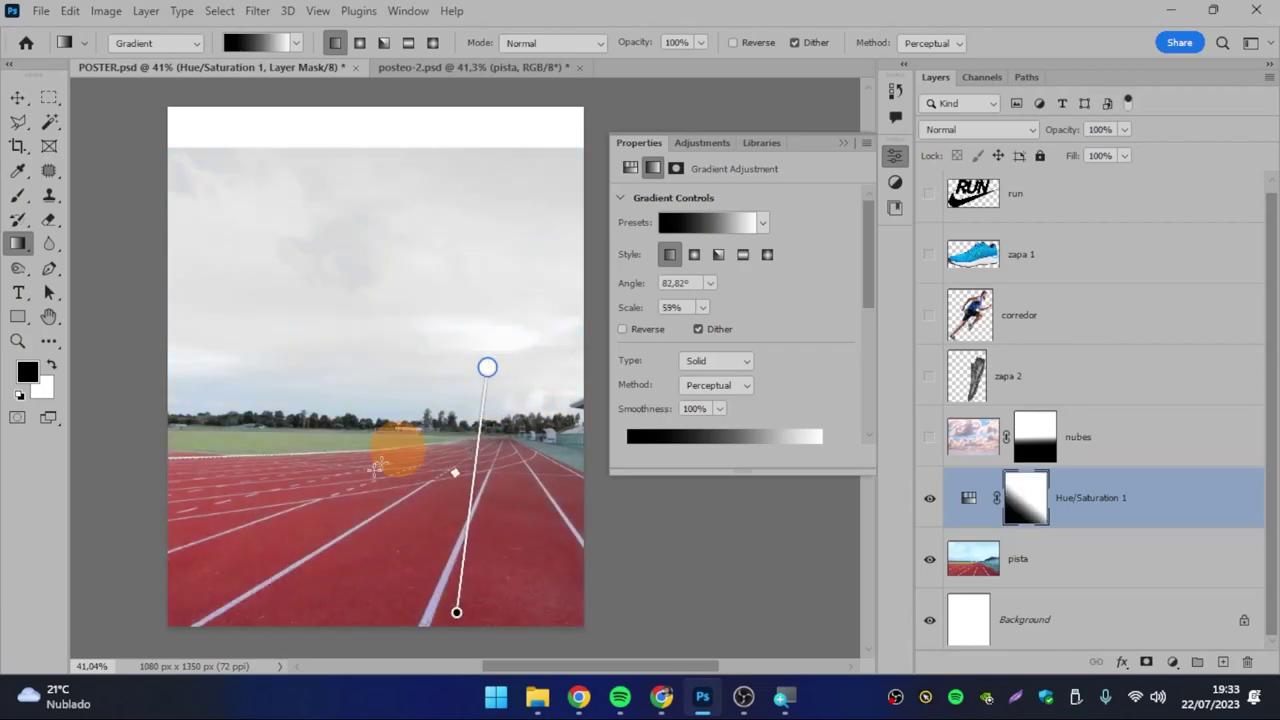
pyautogui.moveTo(257, 603); pyautogui.dragTo(429, 489)
pyautogui.moveTo(277, 301); pyautogui.dragTo(507, 499)
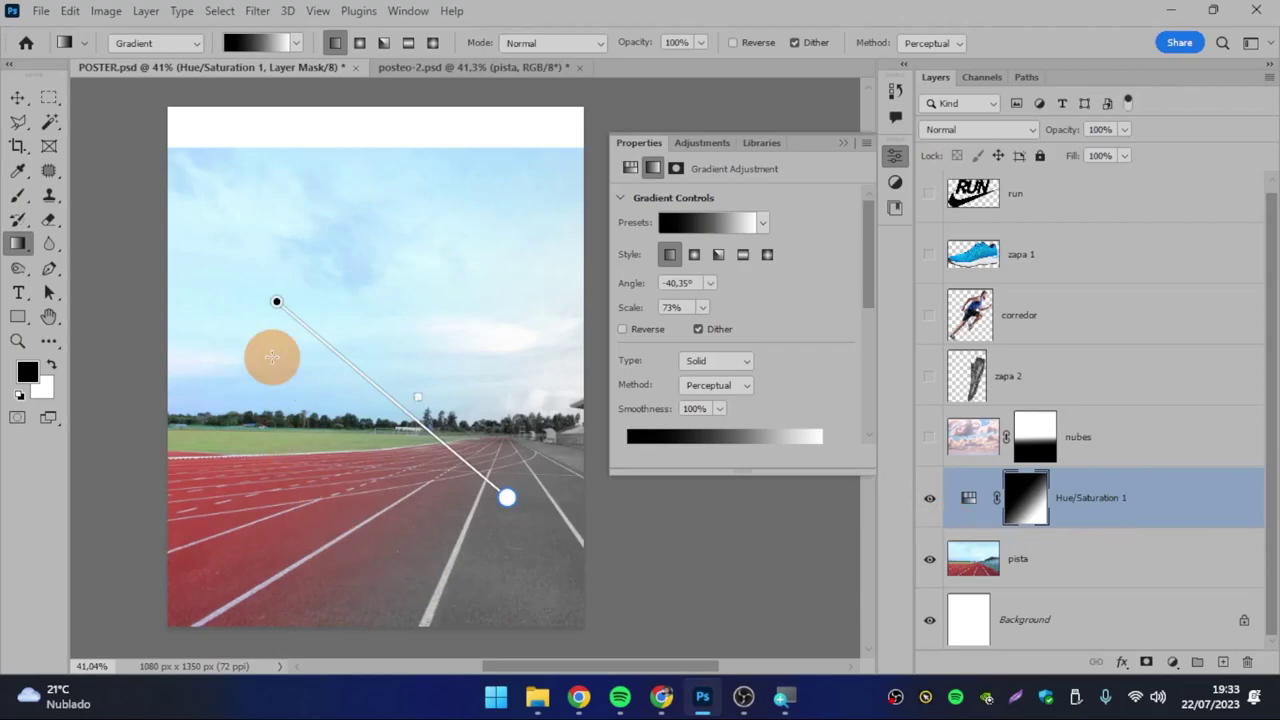
# Step: Fill the Hue/Saturation 1 mask with solid white using Edit > Fill
pyautogui.click(70, 11)
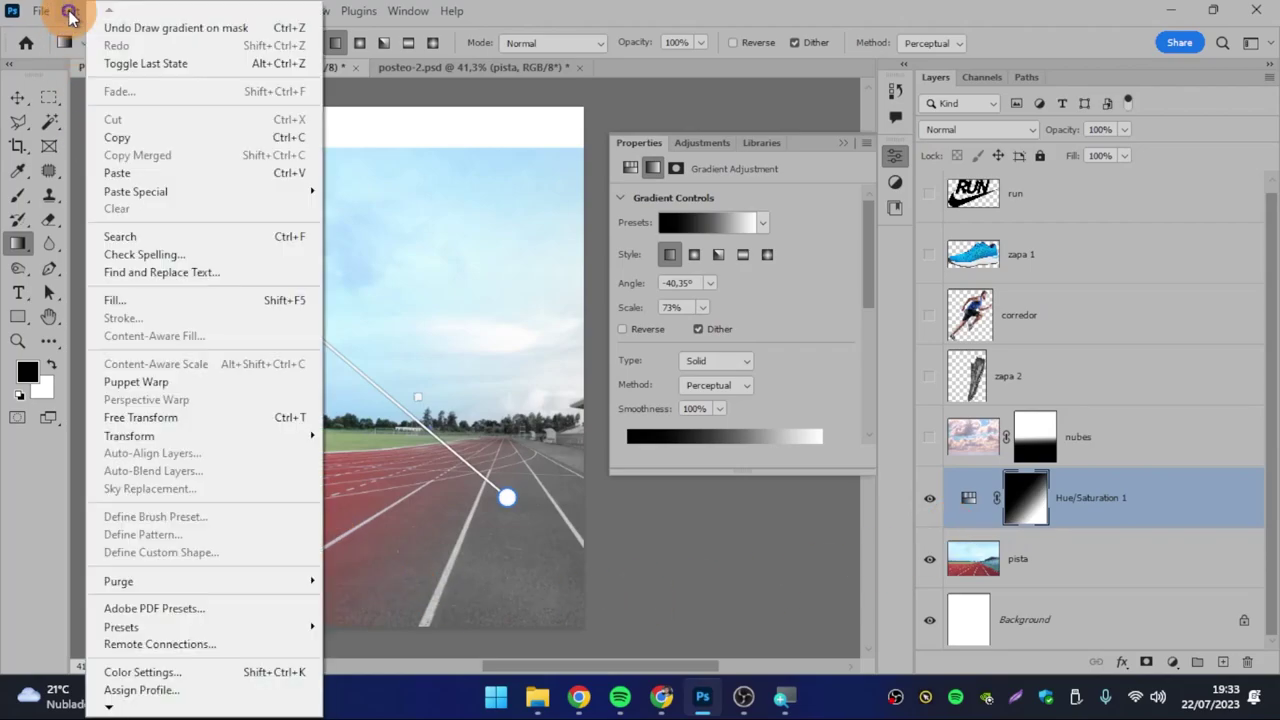
pyautogui.click(165, 301)
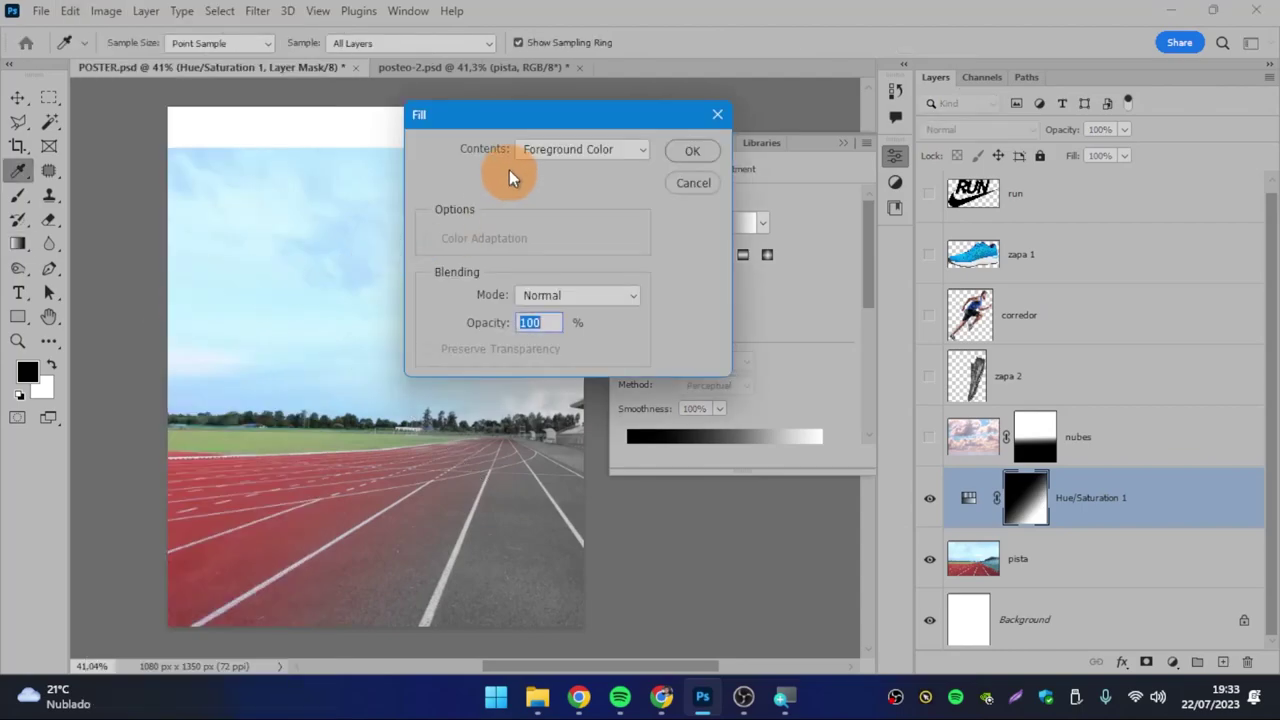
pyautogui.click(526, 150)
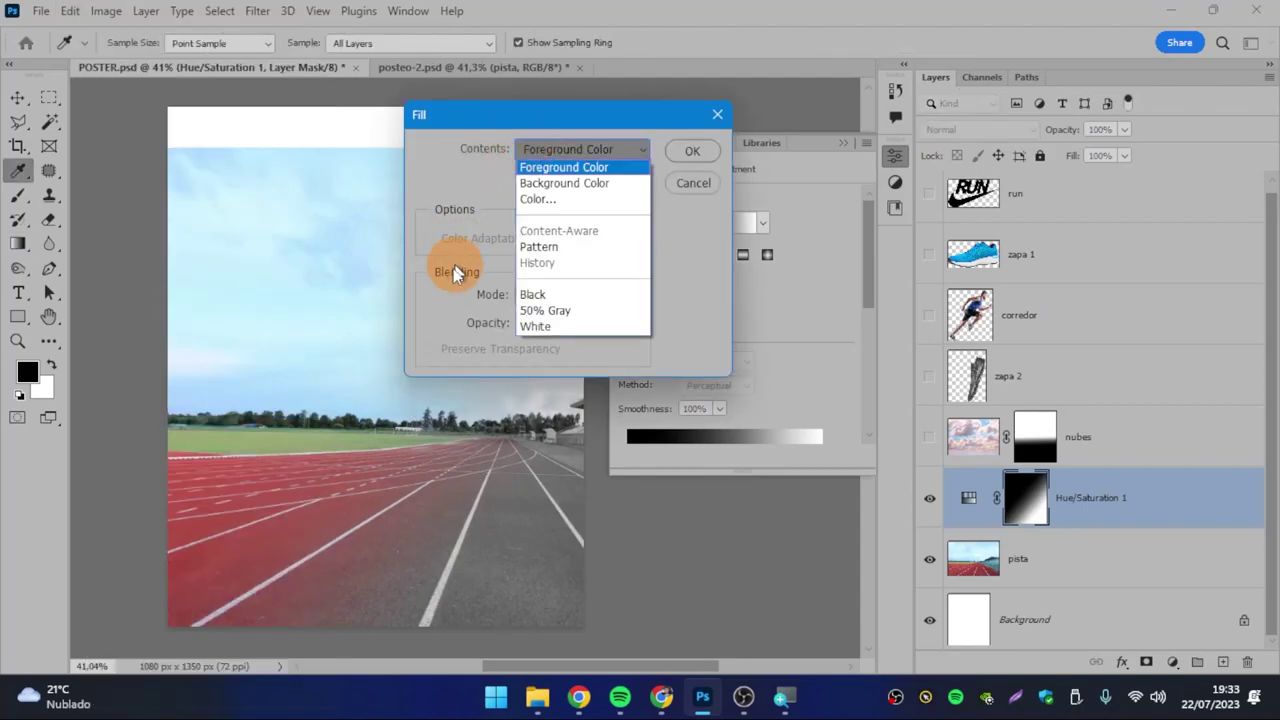
pyautogui.click(534, 326)
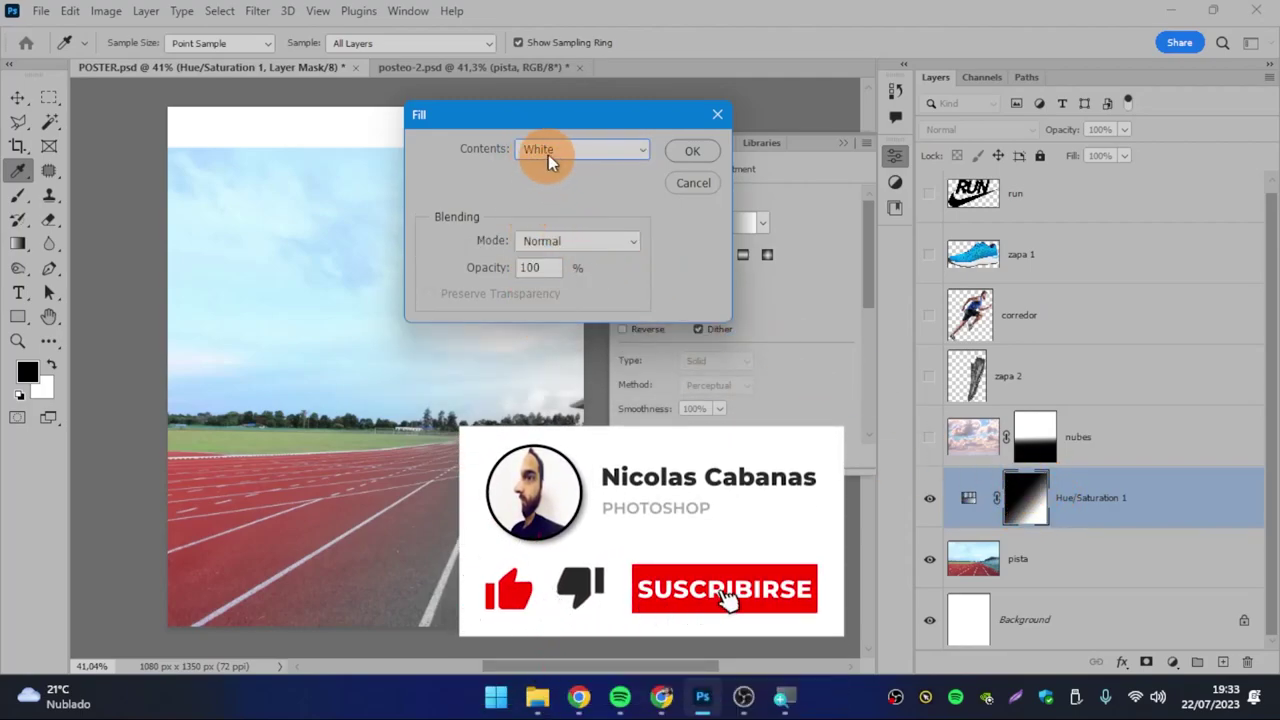
pyautogui.click(698, 152)
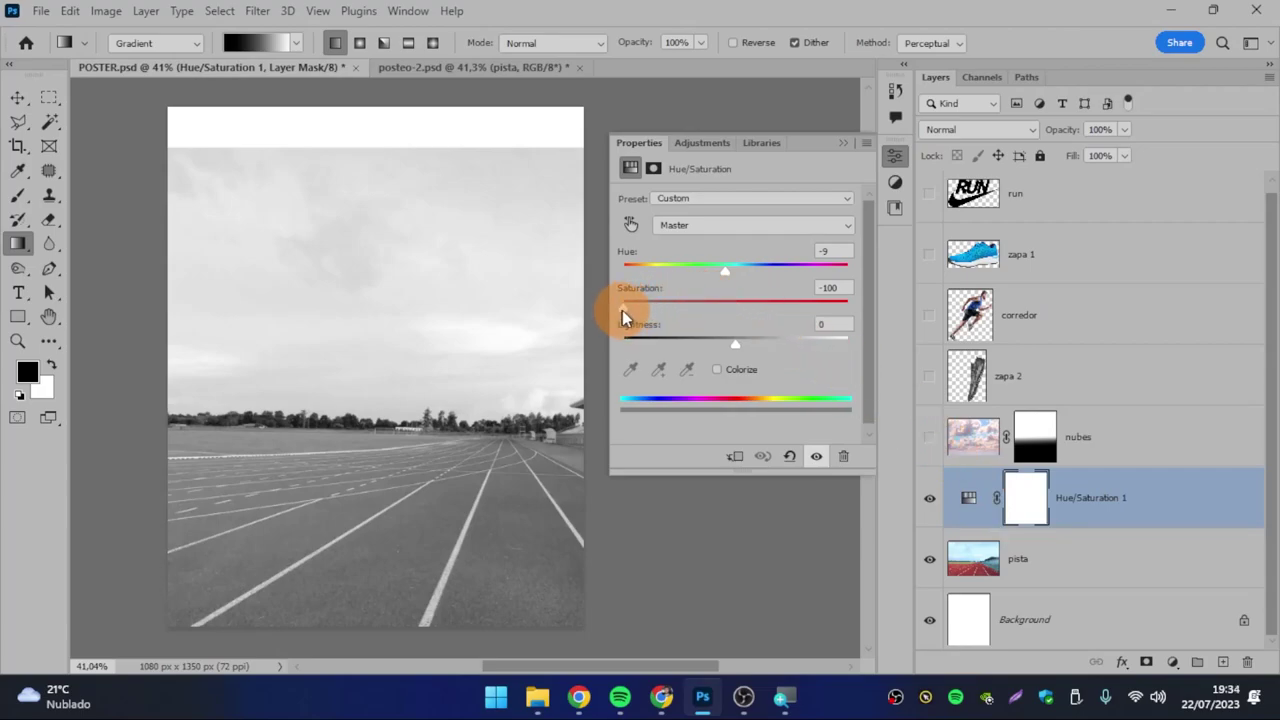
# Step: Try different Hue/Saturation 1 saturation values, ending at about -72
pyautogui.moveTo(624, 305)
pyautogui.mouseDown()
pyautogui.moveTo(792, 313)
pyautogui.moveTo(741, 308)
pyautogui.mouseUp()
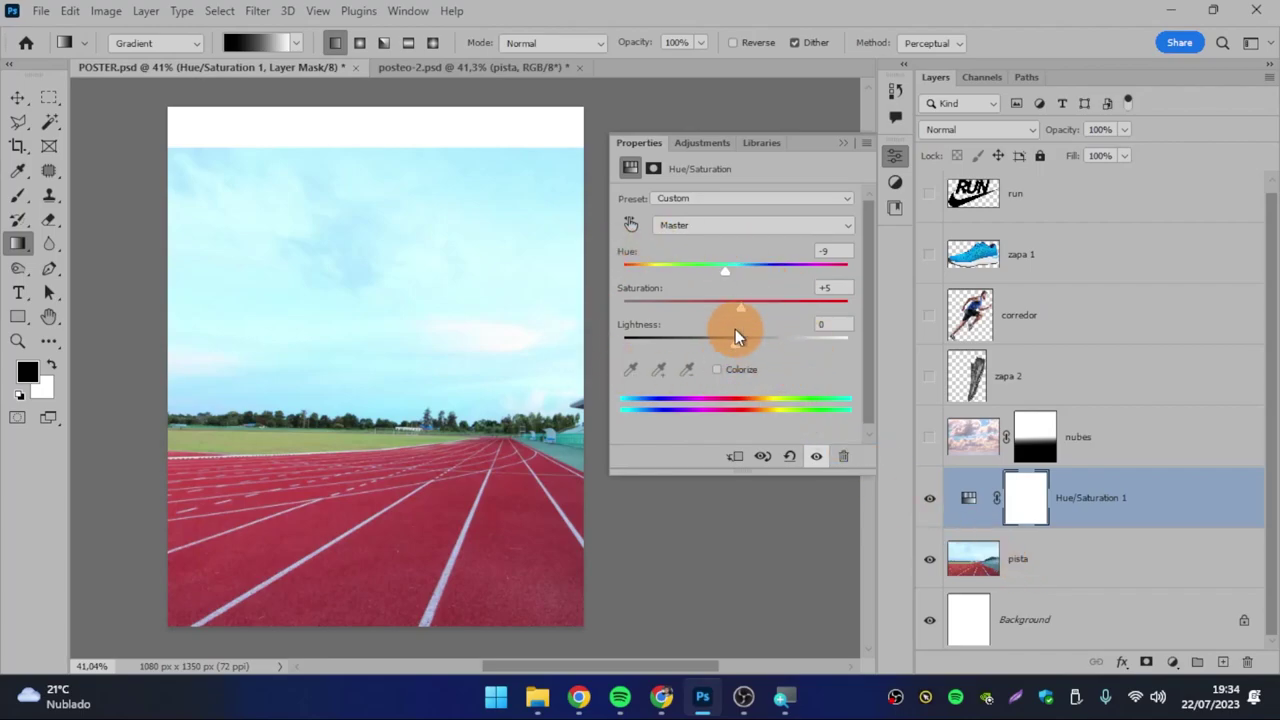
pyautogui.moveTo(738, 305)
pyautogui.mouseDown()
pyautogui.moveTo(680, 312)
pyautogui.moveTo(765, 300)
pyautogui.moveTo(701, 300)
pyautogui.moveTo(758, 307)
pyautogui.moveTo(722, 305)
pyautogui.mouseUp()
pyautogui.click(816, 456)
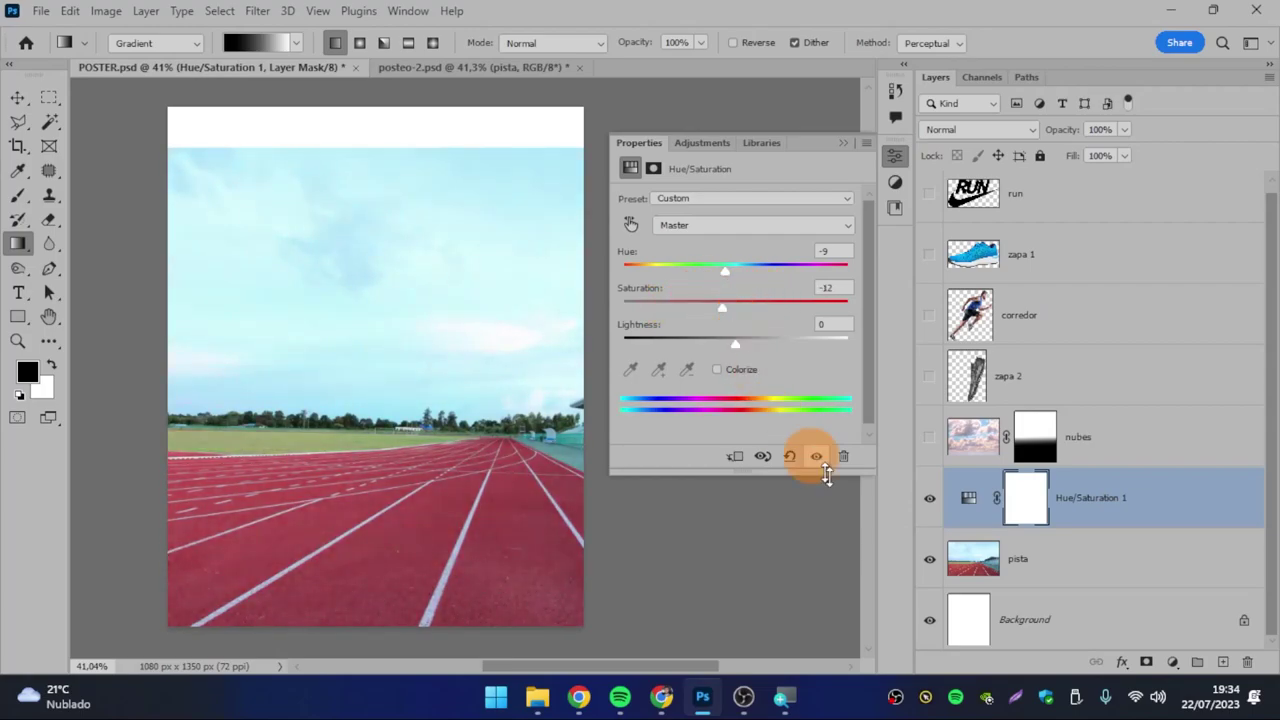
pyautogui.click(929, 498)
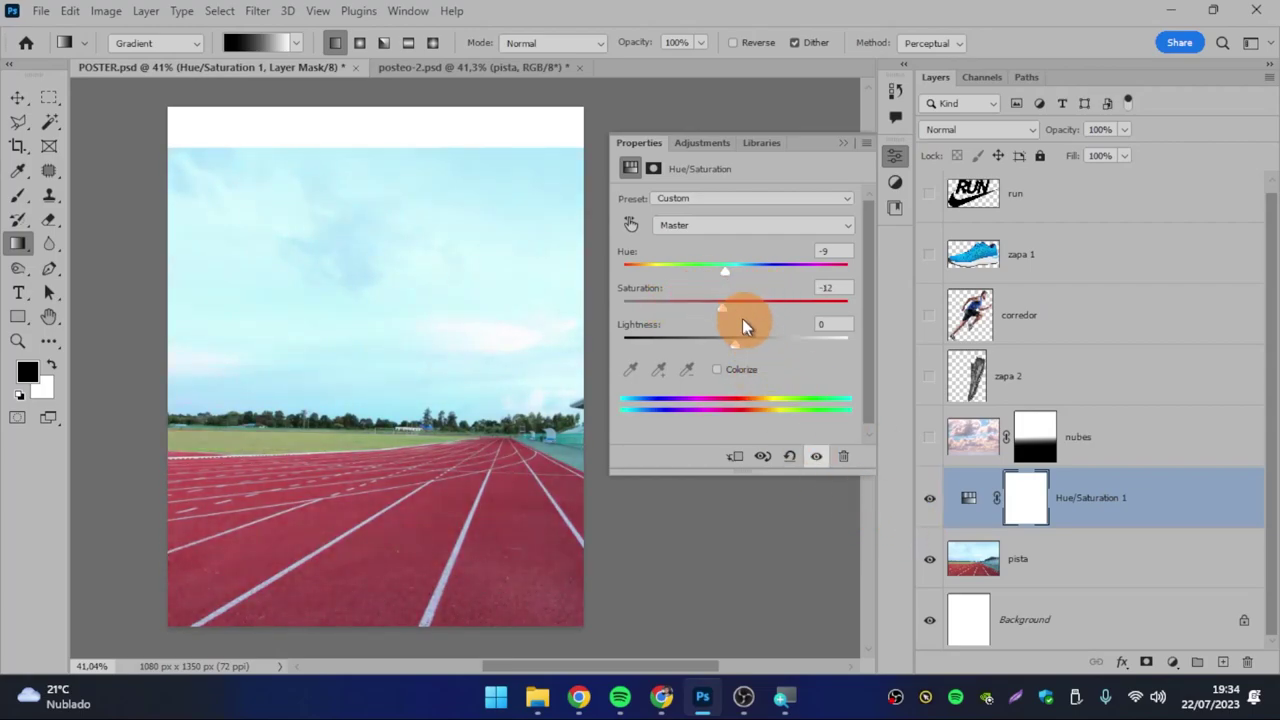
pyautogui.moveTo(722, 305); pyautogui.dragTo(655, 305)
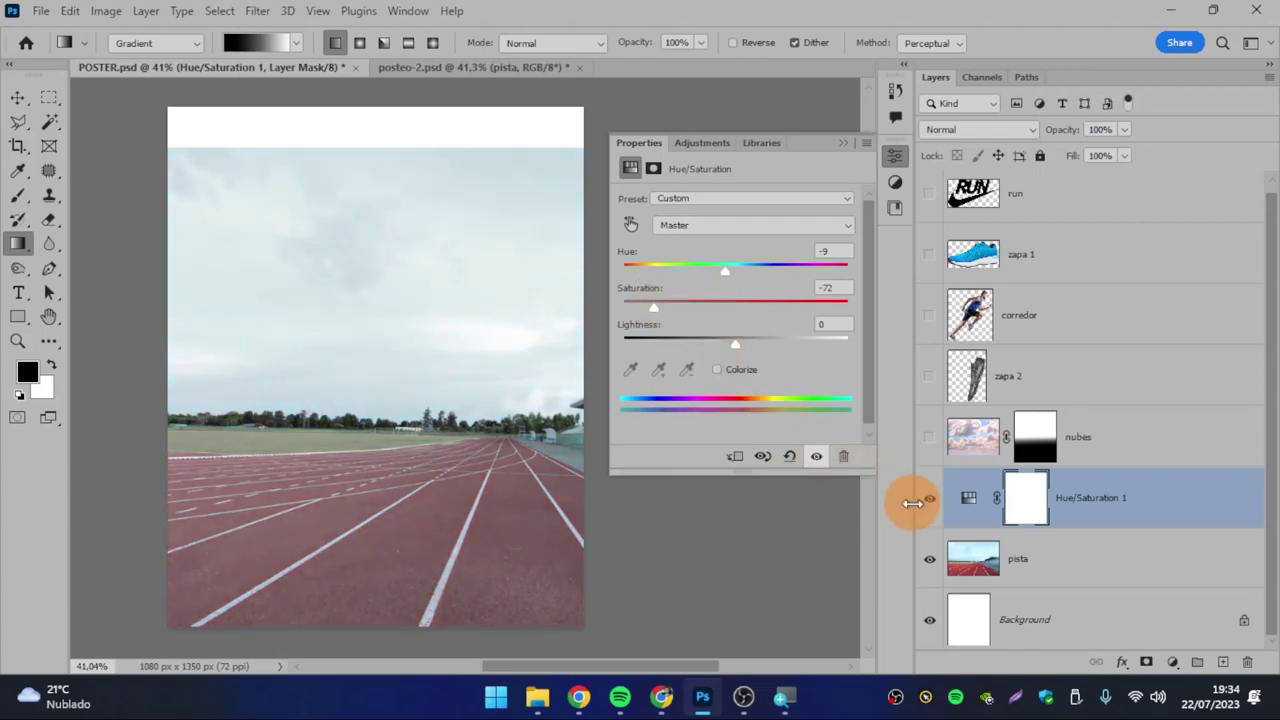
# Step: Toggle the adjustment off and on to compare, then raise Saturation to -6
pyautogui.click(930, 500)
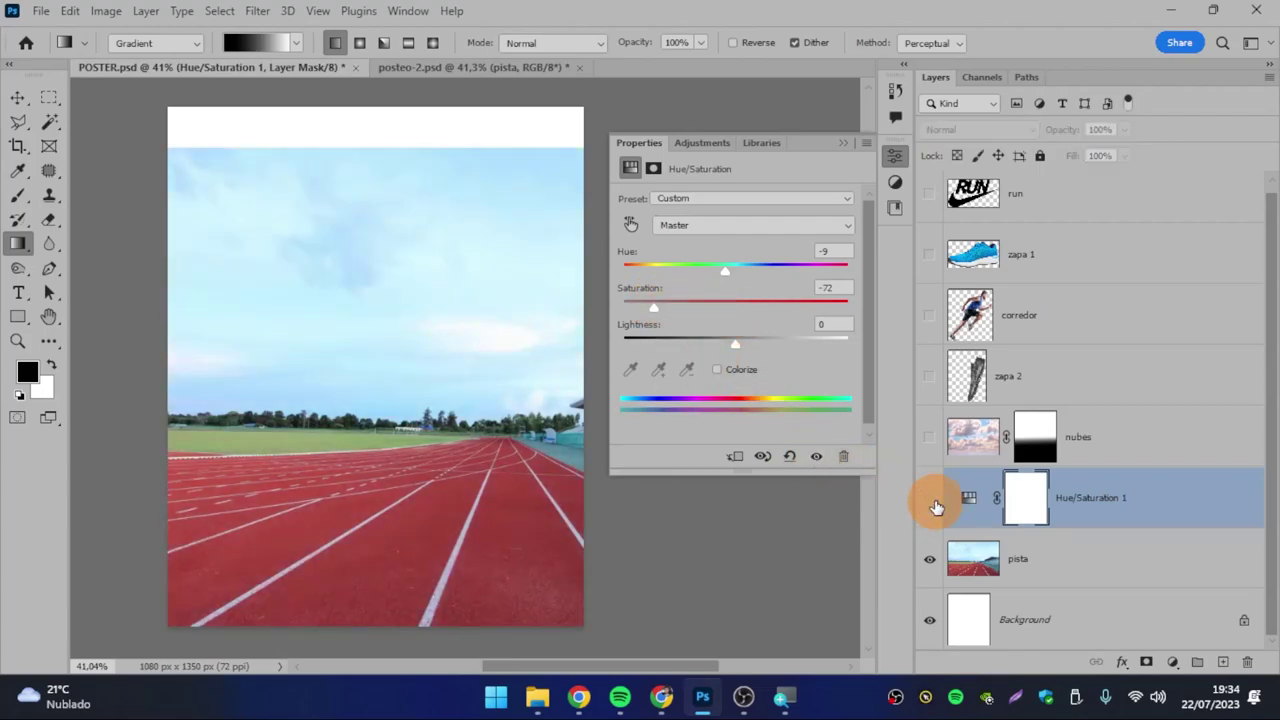
pyautogui.click(1035, 572)
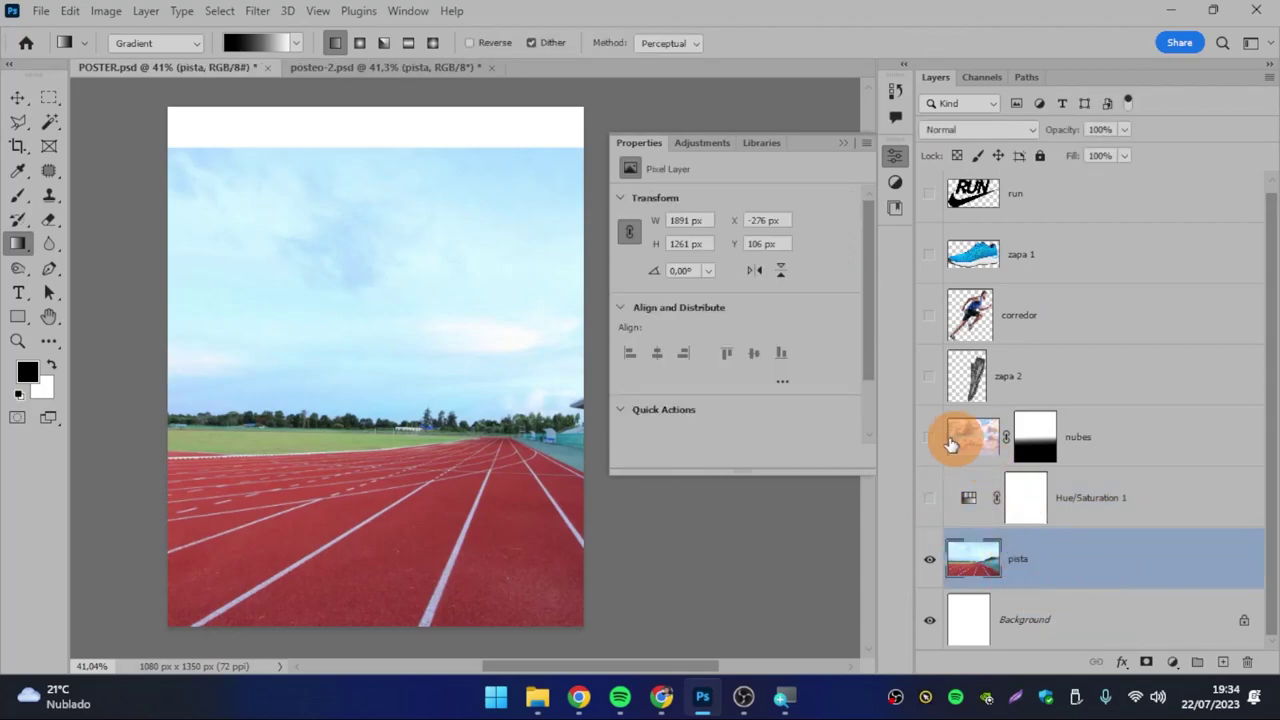
pyautogui.click(929, 499)
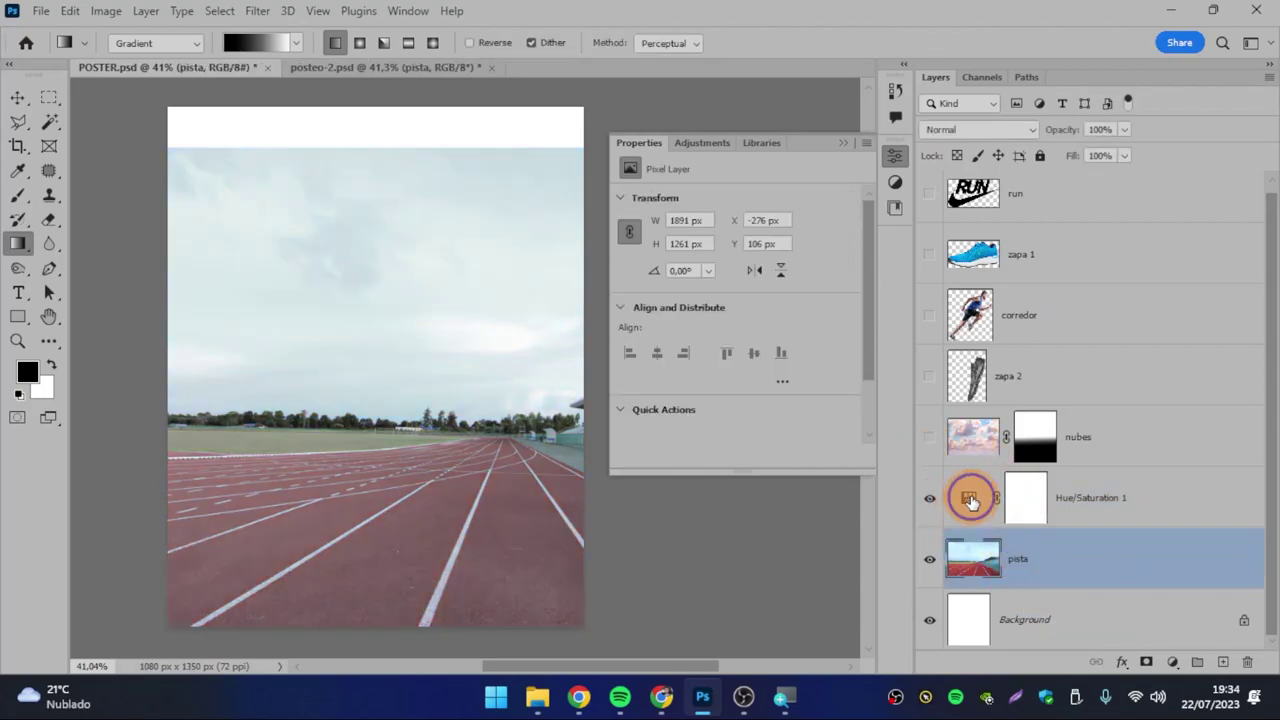
pyautogui.click(971, 500)
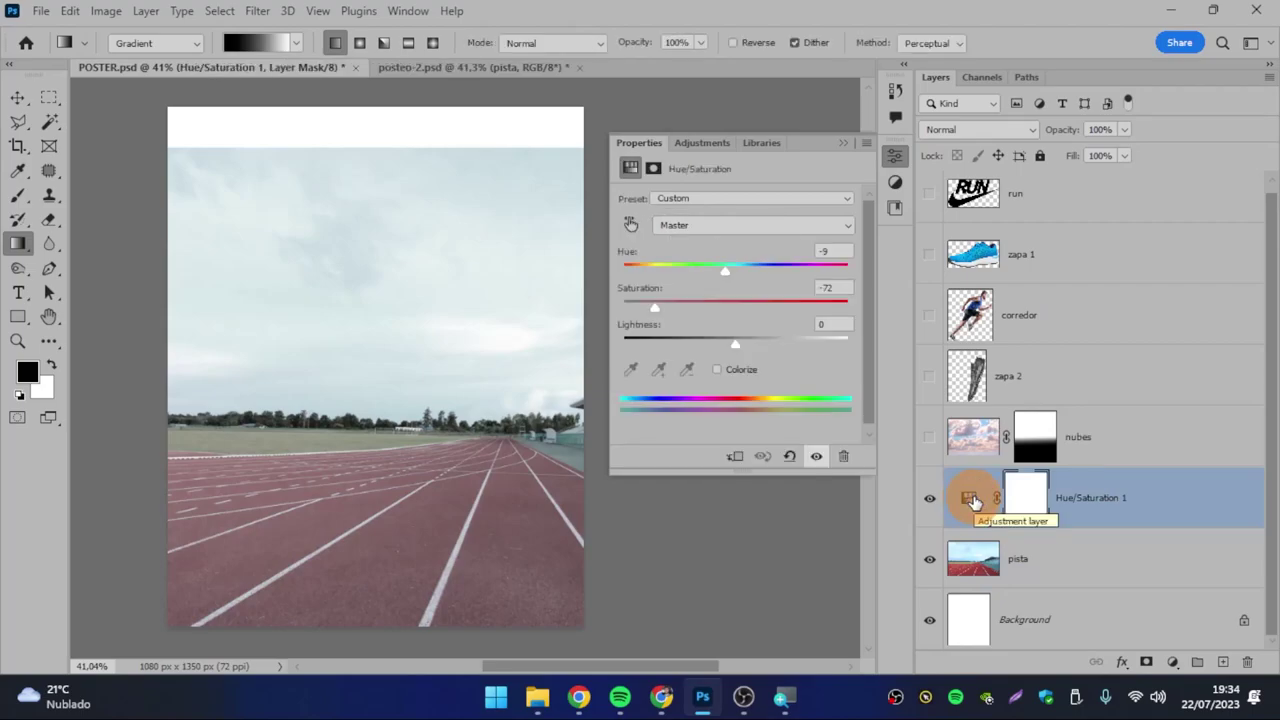
pyautogui.moveTo(644, 307); pyautogui.dragTo(707, 293)
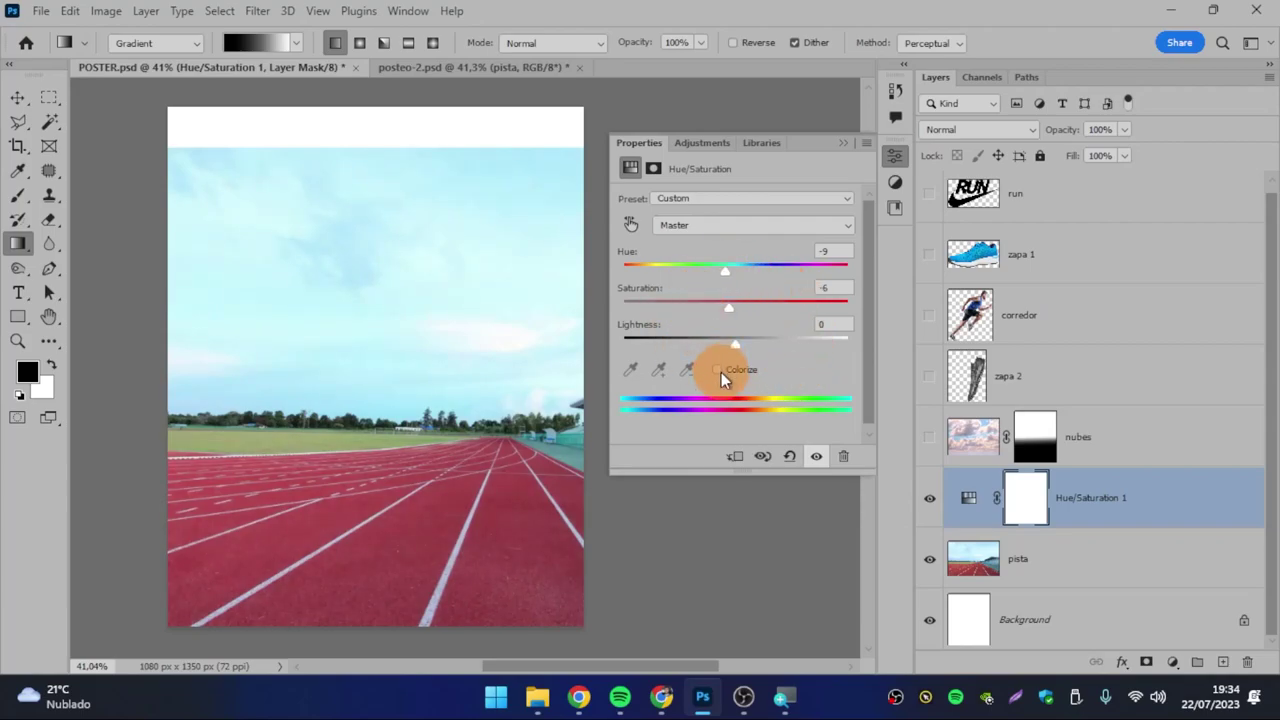
# Step: Colorize the track photo blue with Hue 218, Saturation 41 and Lightness -26
pyautogui.press('super+plus')
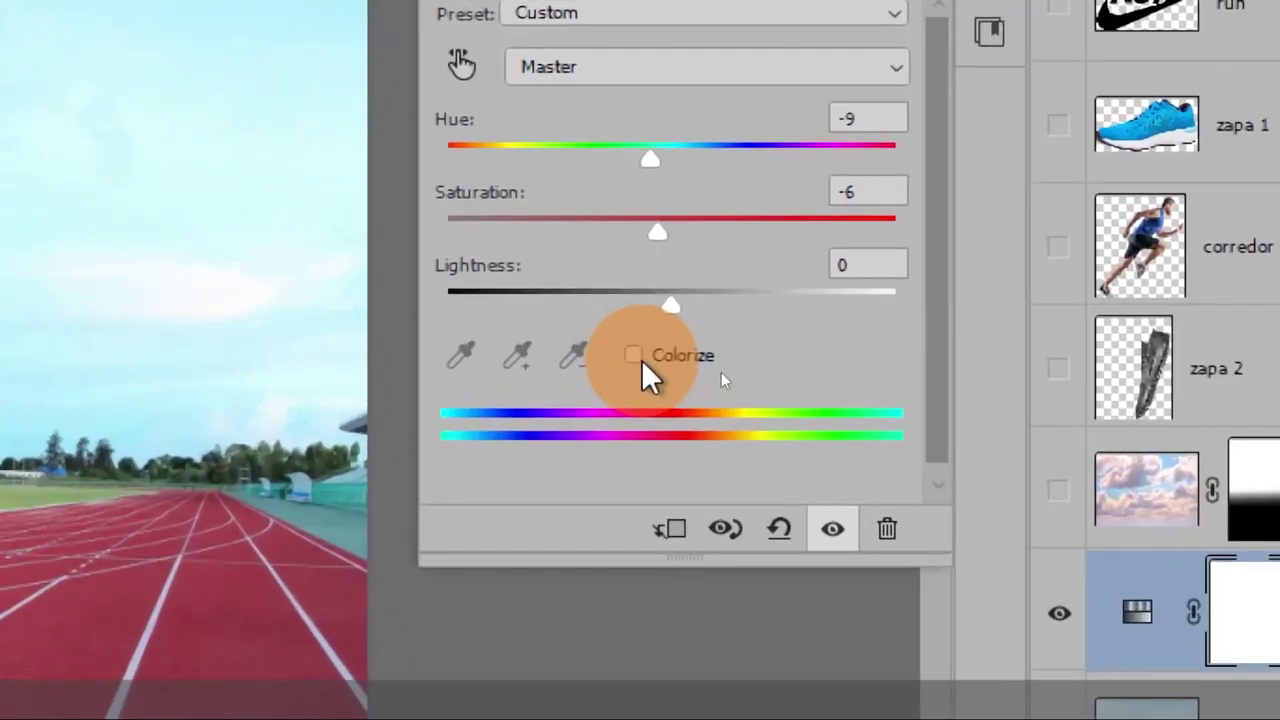
pyautogui.click(642, 362)
pyautogui.press('super+minus')
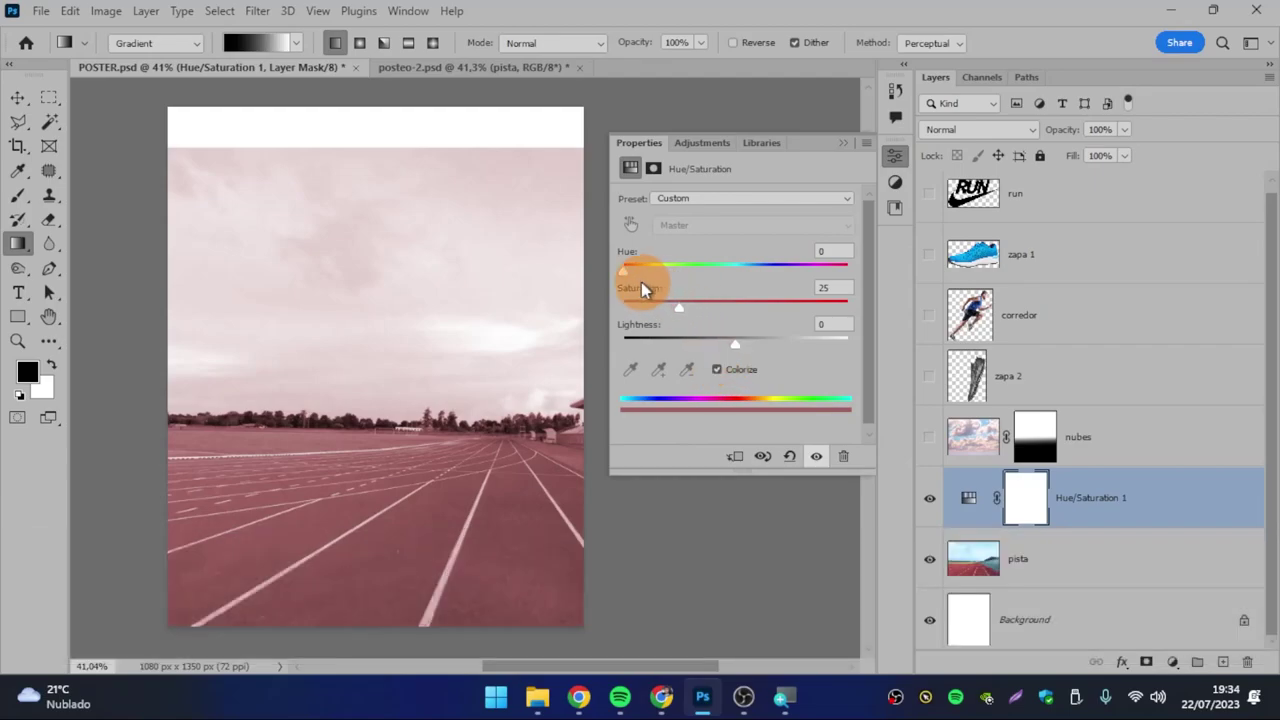
pyautogui.moveTo(627, 273); pyautogui.dragTo(751, 273)
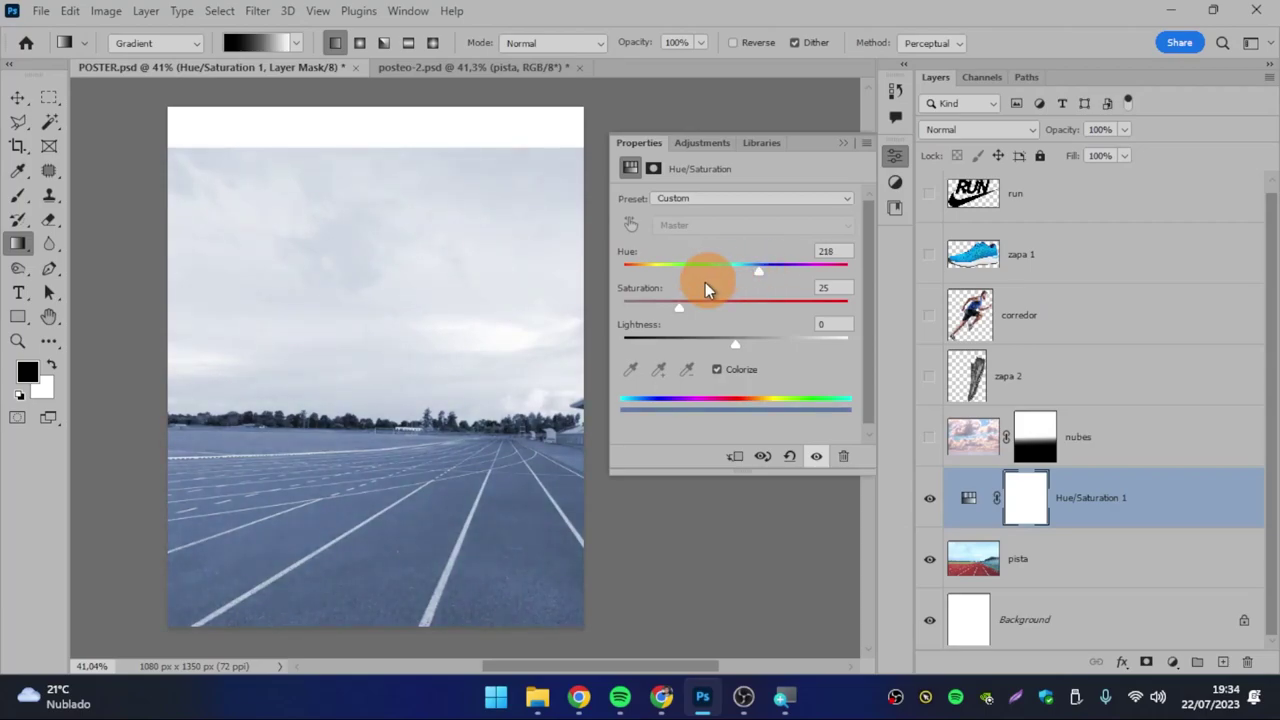
pyautogui.moveTo(680, 306)
pyautogui.mouseDown()
pyautogui.moveTo(716, 312)
pyautogui.moveTo(721, 345)
pyautogui.moveTo(706, 345)
pyautogui.mouseUp()
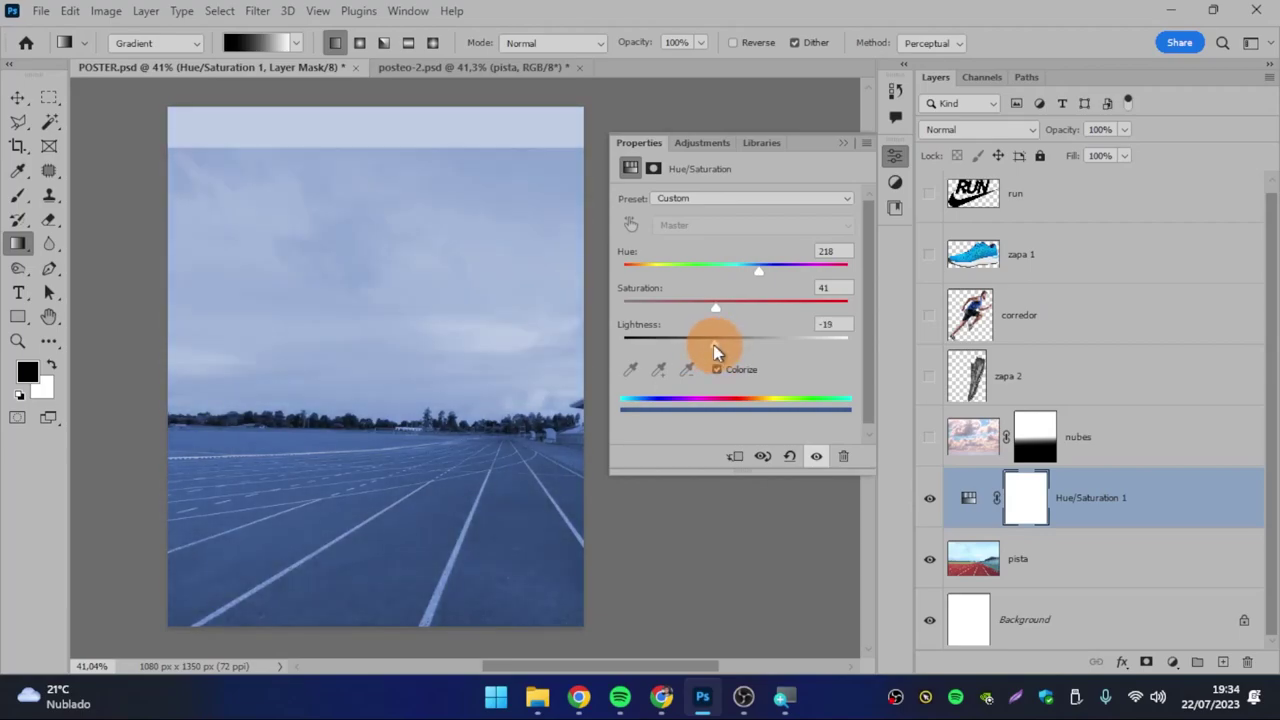
# Step: Show the nubes cloud layer again and reselect the Hue/Saturation 1 layer
pyautogui.click(928, 440)
pyautogui.click(1095, 505)
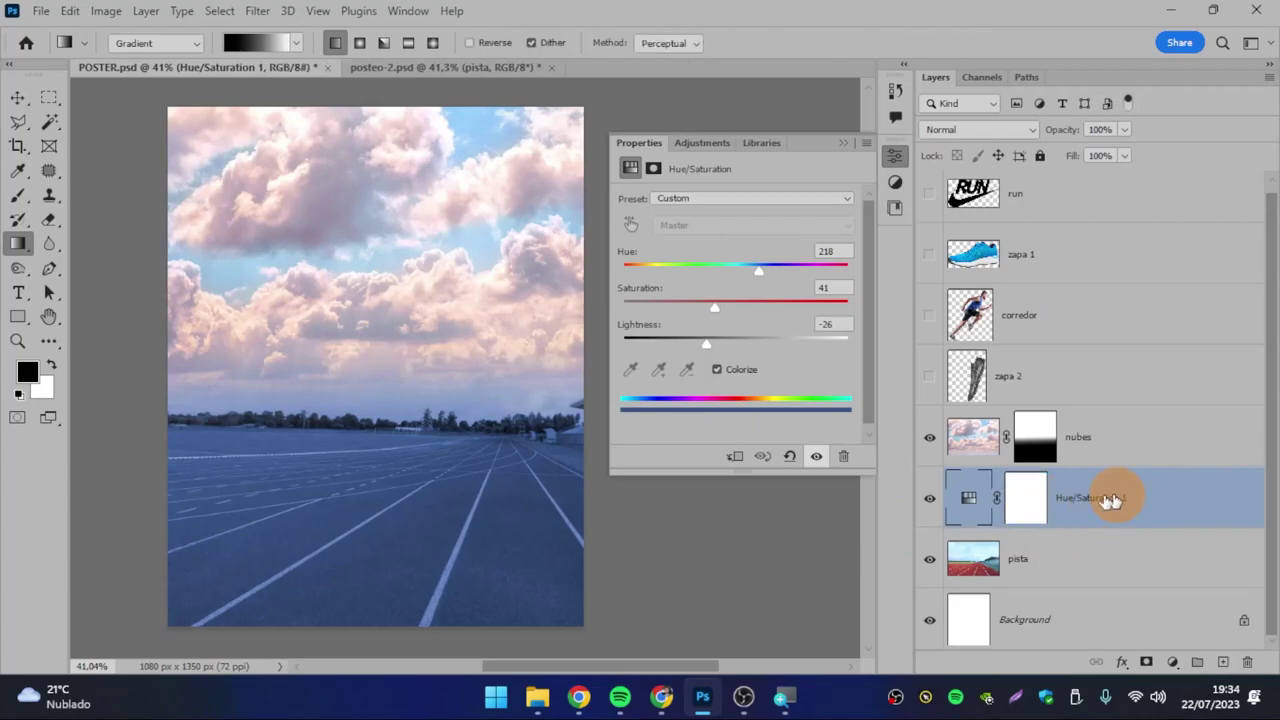
pyautogui.click(1064, 556)
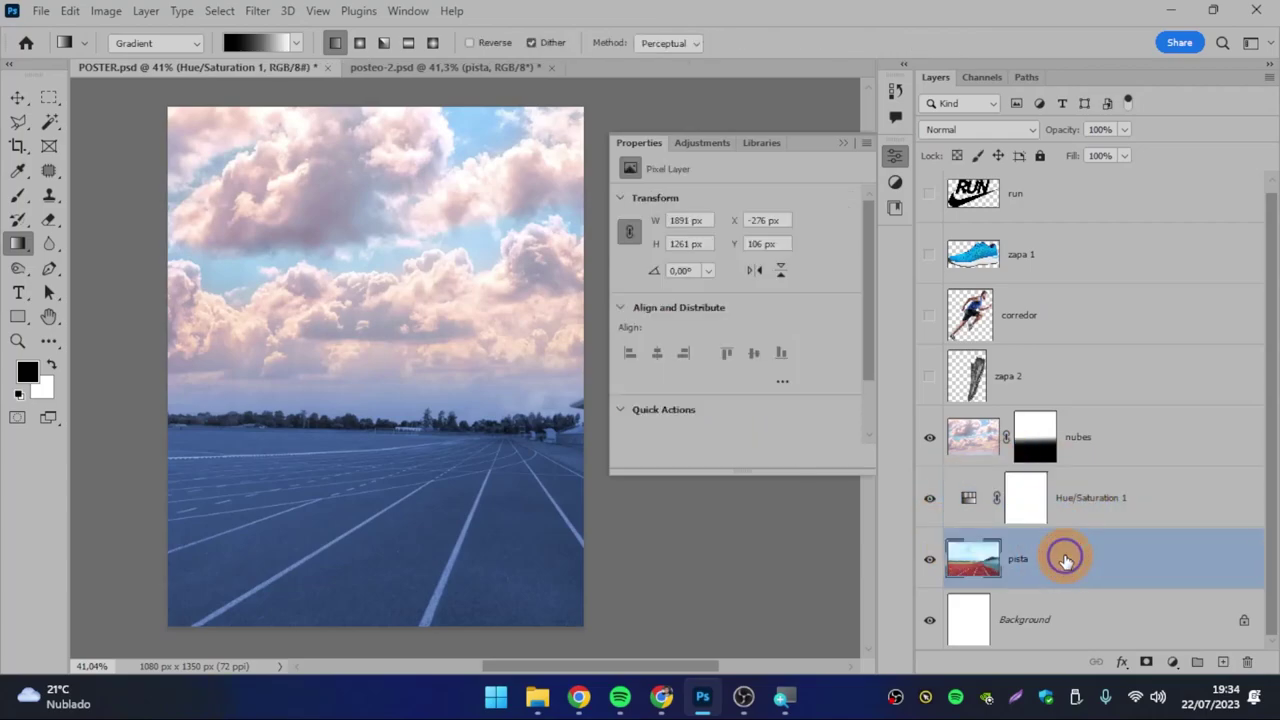
pyautogui.click(1117, 487)
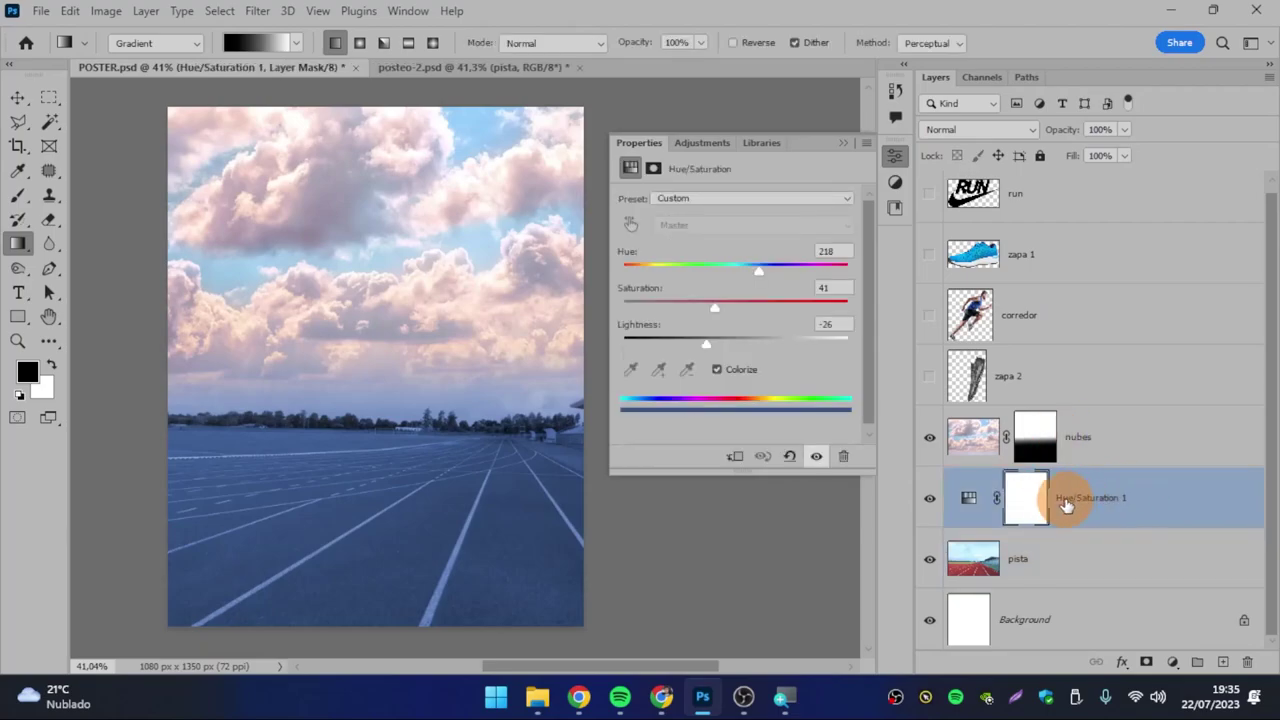
# Step: Add a Brightness/Contrast layer that brightens the blue track and adds contrast, then close its settings
pyautogui.click(1173, 663)
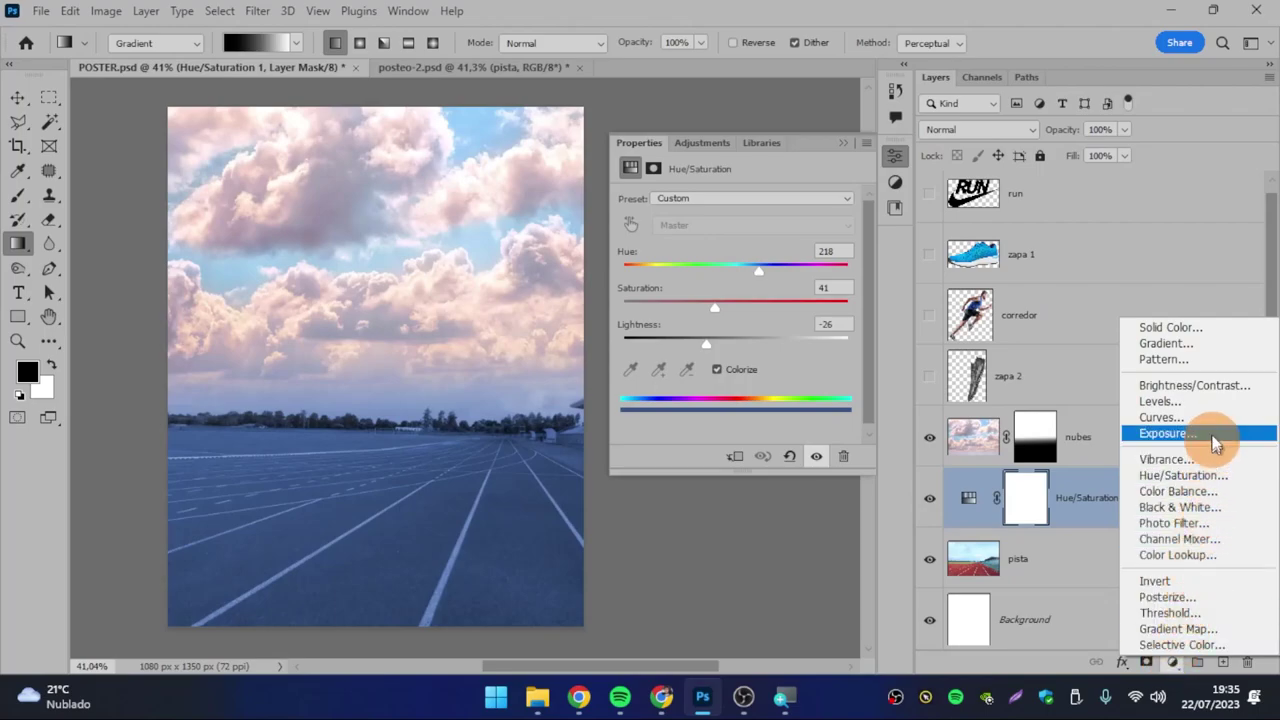
pyautogui.click(1238, 389)
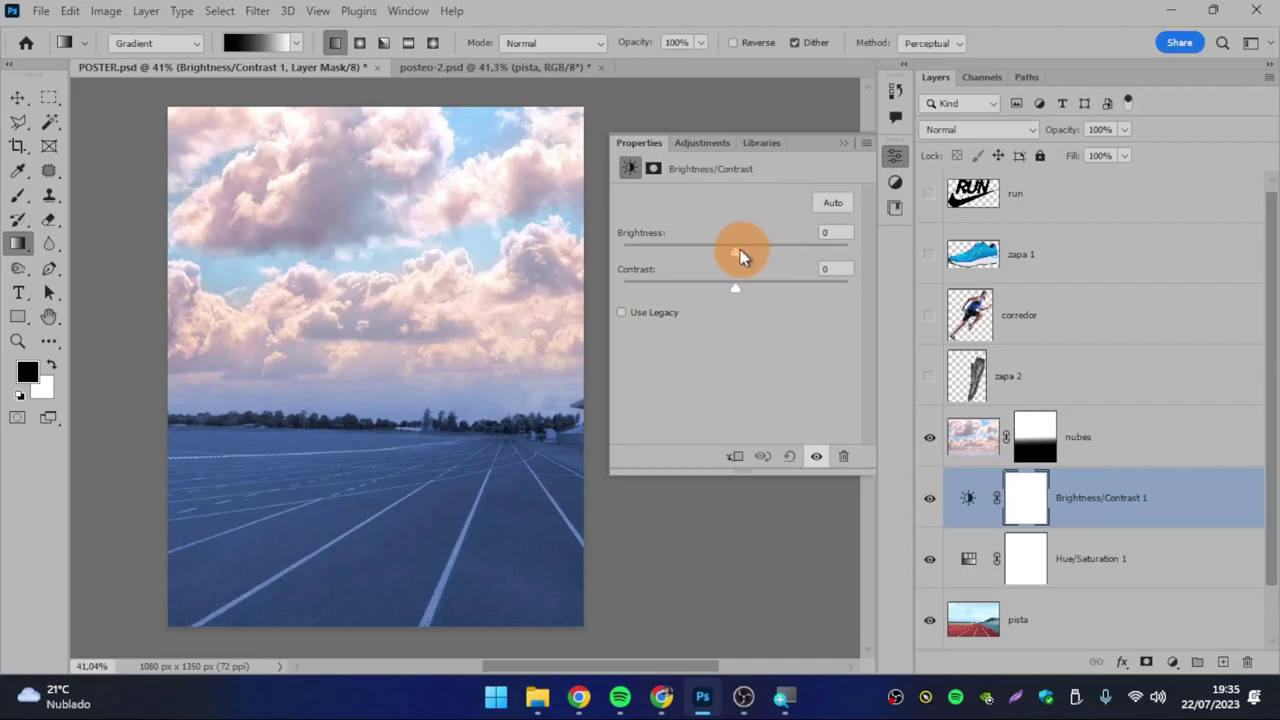
pyautogui.moveTo(740, 257)
pyautogui.mouseDown()
pyautogui.moveTo(714, 248)
pyautogui.moveTo(761, 244)
pyautogui.moveTo(706, 280)
pyautogui.moveTo(761, 279)
pyautogui.moveTo(706, 251)
pyautogui.moveTo(753, 256)
pyautogui.mouseUp()
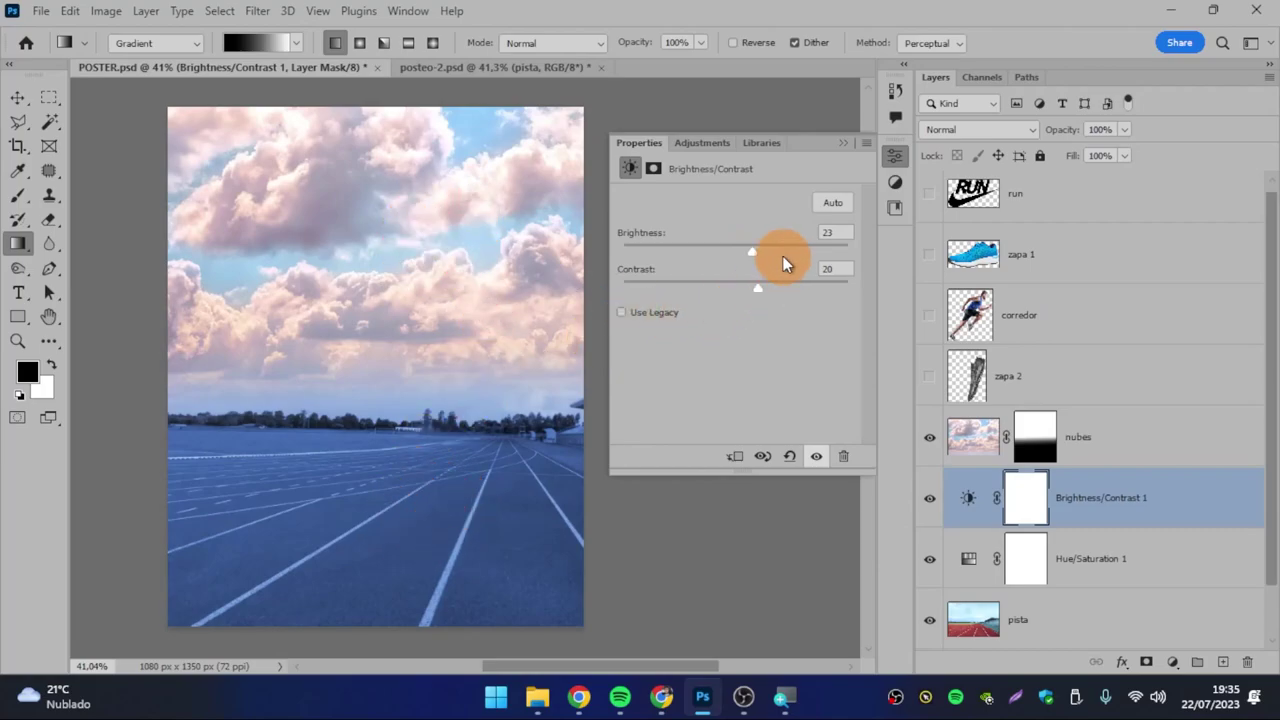
pyautogui.moveTo(783, 262)
pyautogui.mouseDown()
pyautogui.moveTo(767, 256)
pyautogui.moveTo(769, 291)
pyautogui.moveTo(704, 290)
pyautogui.moveTo(749, 252)
pyautogui.moveTo(728, 254)
pyautogui.moveTo(762, 251)
pyautogui.moveTo(747, 252)
pyautogui.moveTo(751, 290)
pyautogui.mouseUp()
pyautogui.click(843, 143)
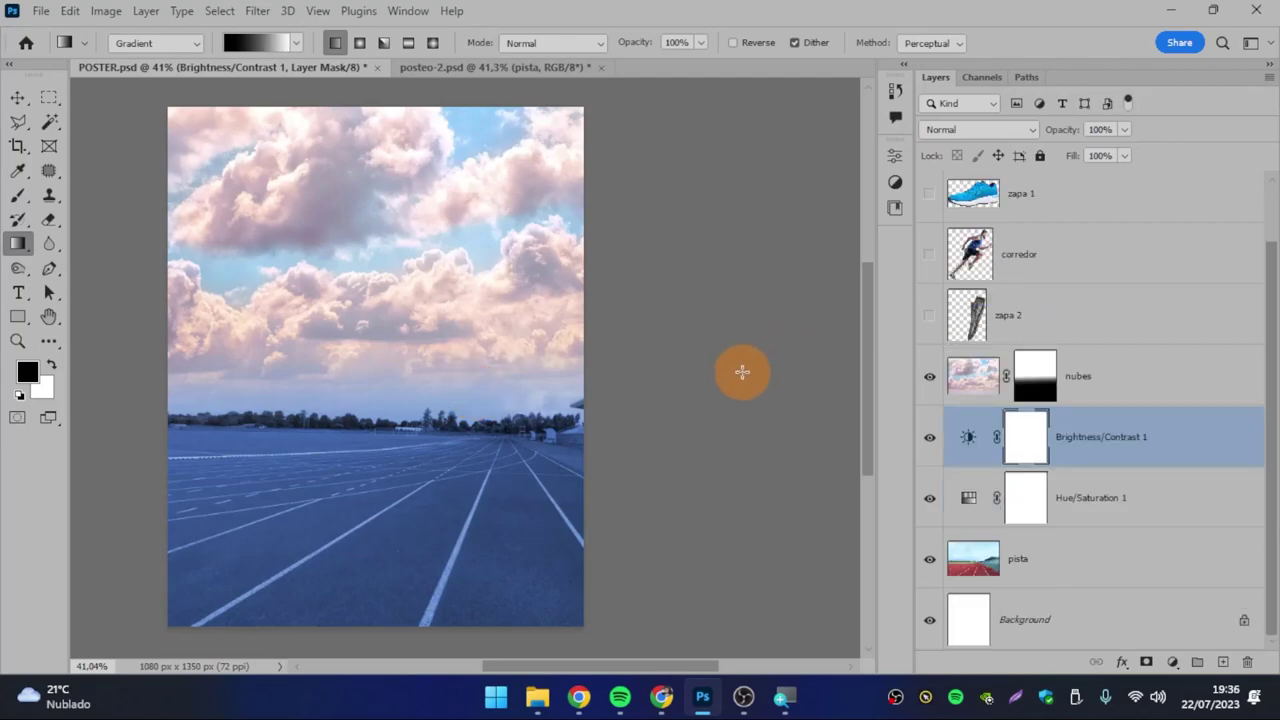
pyautogui.click(1172, 662)
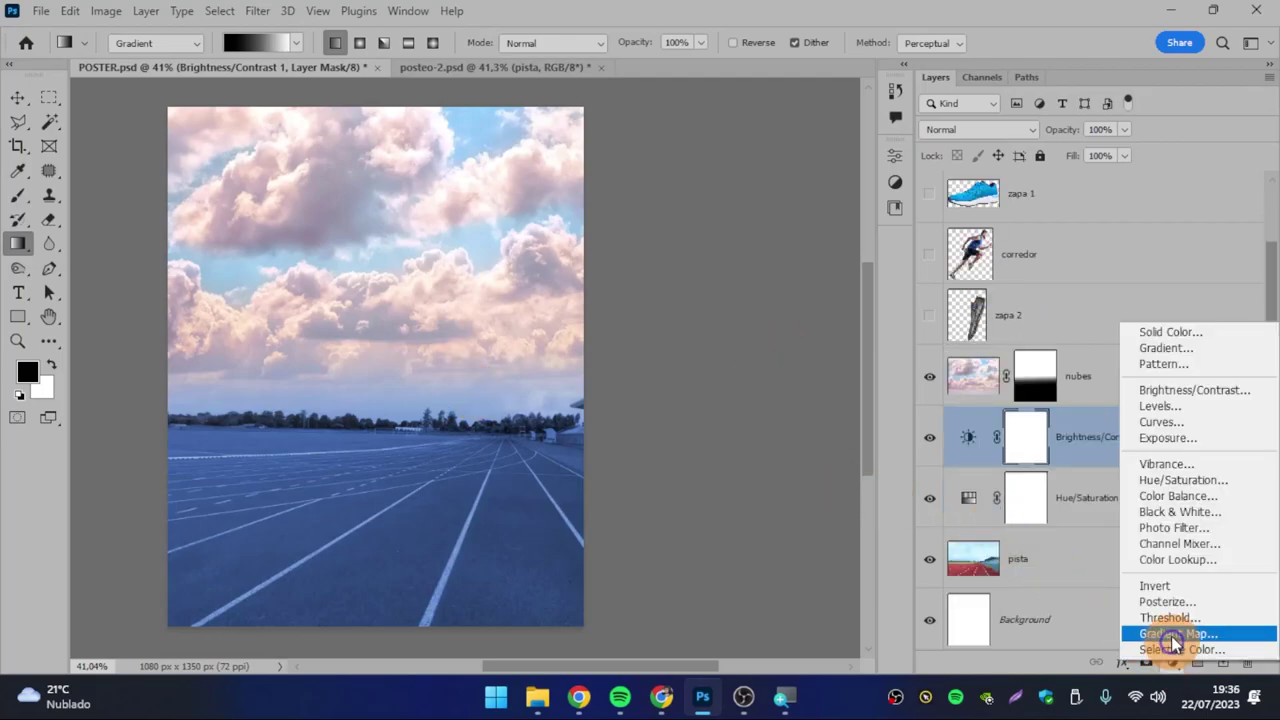
pyautogui.click(1025, 440)
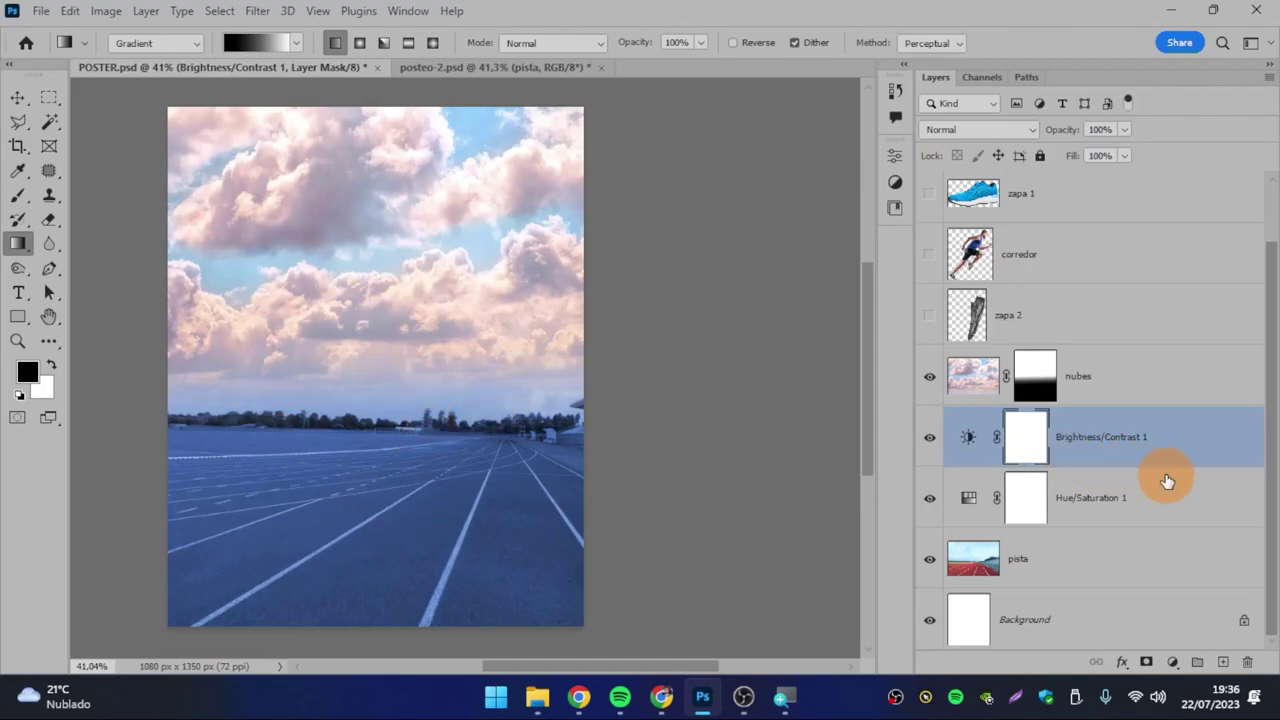
pyautogui.click(1134, 486)
pyautogui.click(1136, 441)
pyautogui.click(1136, 483)
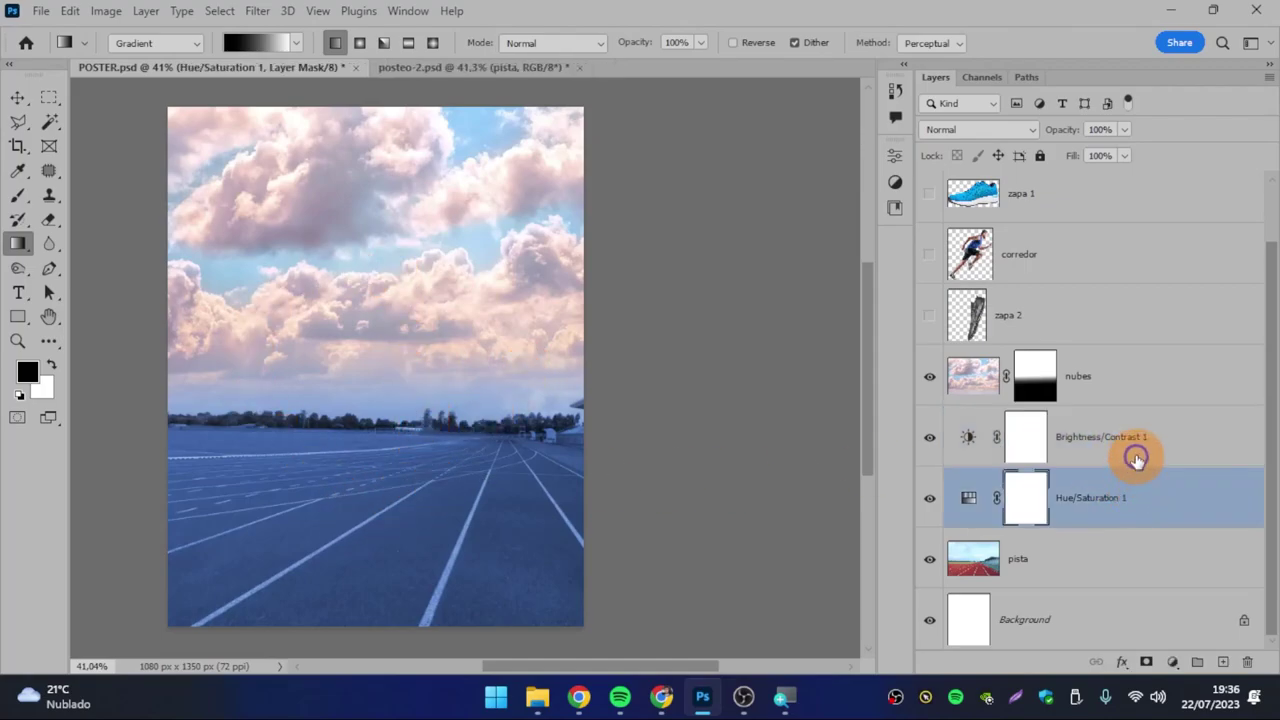
pyautogui.click(1137, 451)
pyautogui.click(1134, 494)
pyautogui.click(1123, 446)
pyautogui.click(1125, 497)
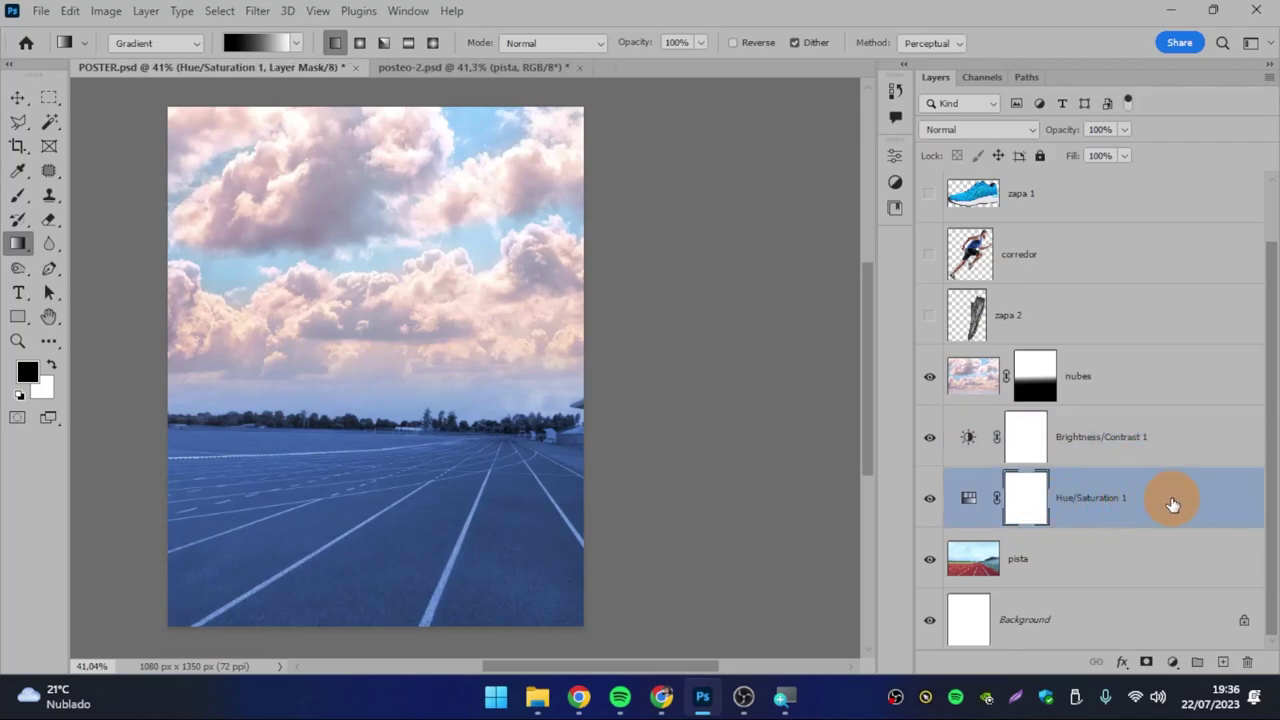
pyautogui.moveTo(1173, 505); pyautogui.dragTo(1171, 416)
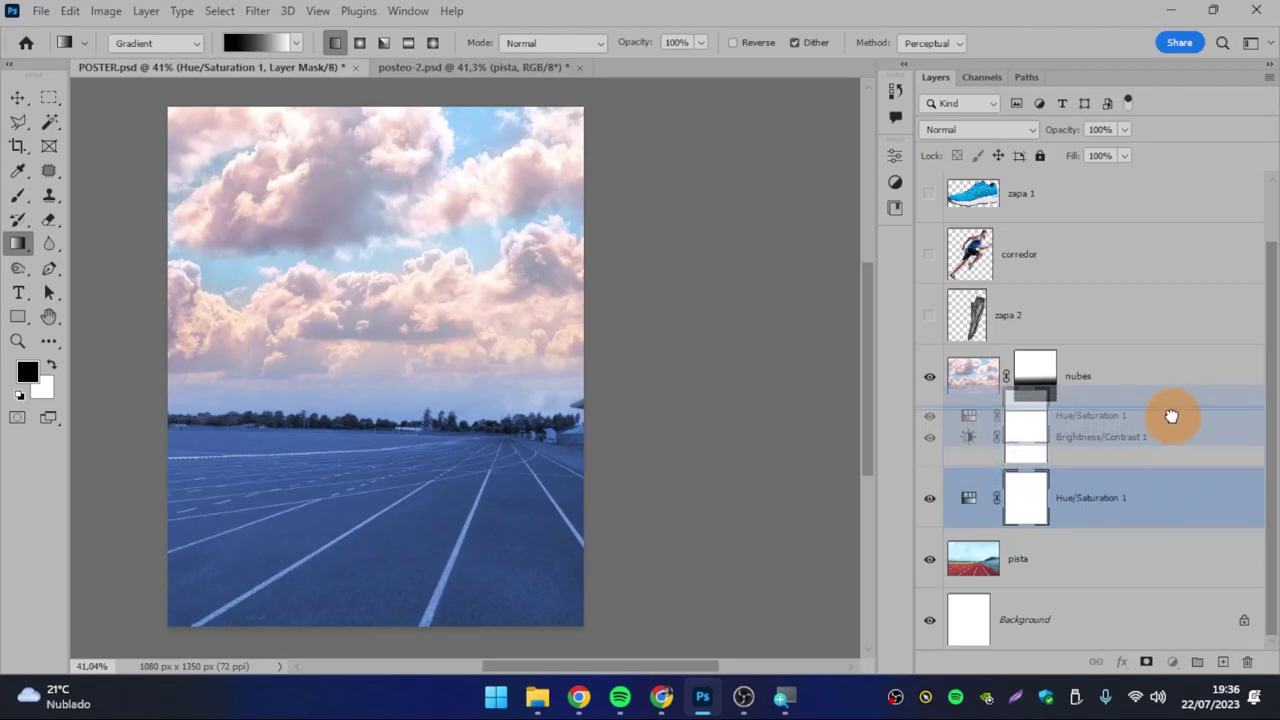
pyautogui.moveTo(1171, 416); pyautogui.dragTo(1170, 420)
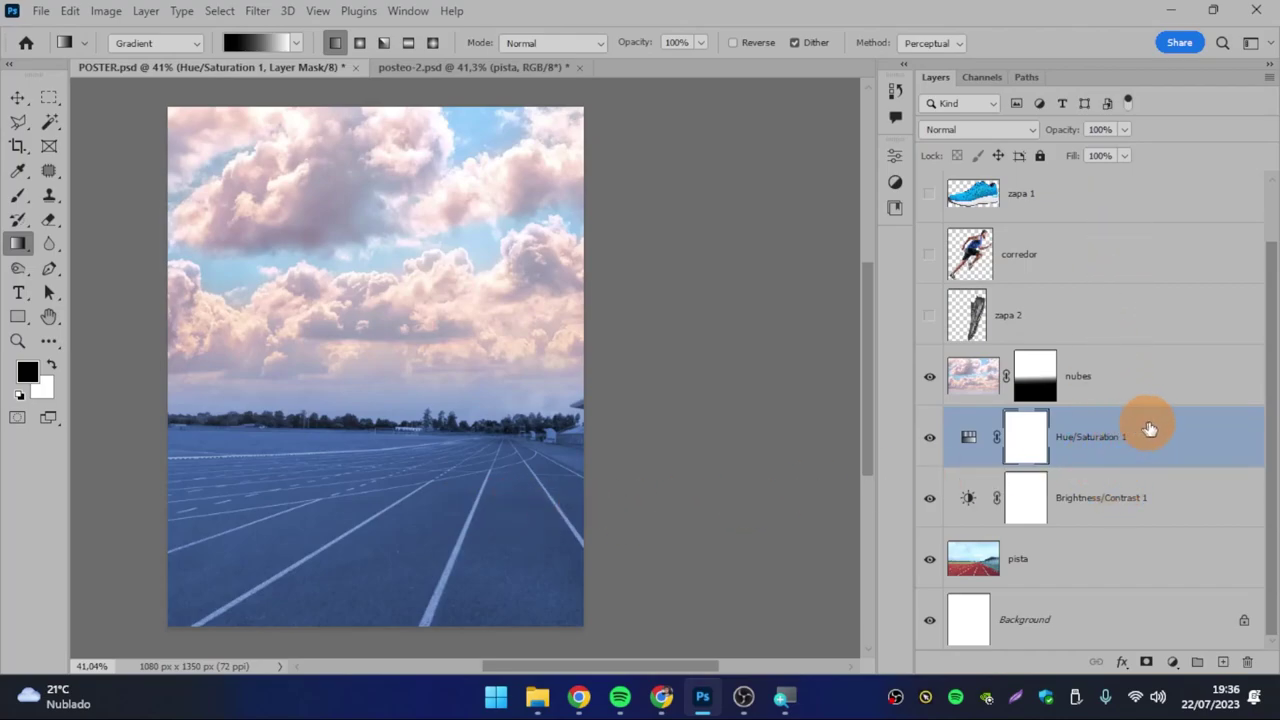
pyautogui.click(1160, 495)
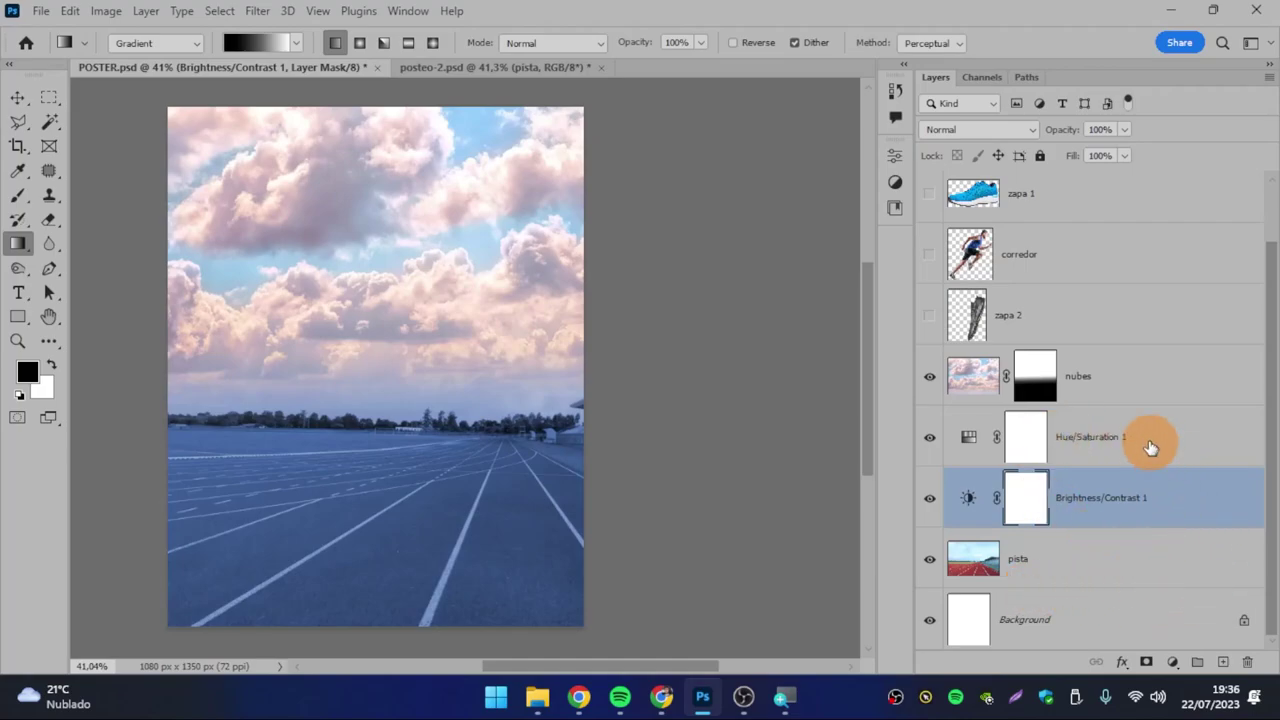
pyautogui.moveTo(1150, 447); pyautogui.dragTo(1171, 517)
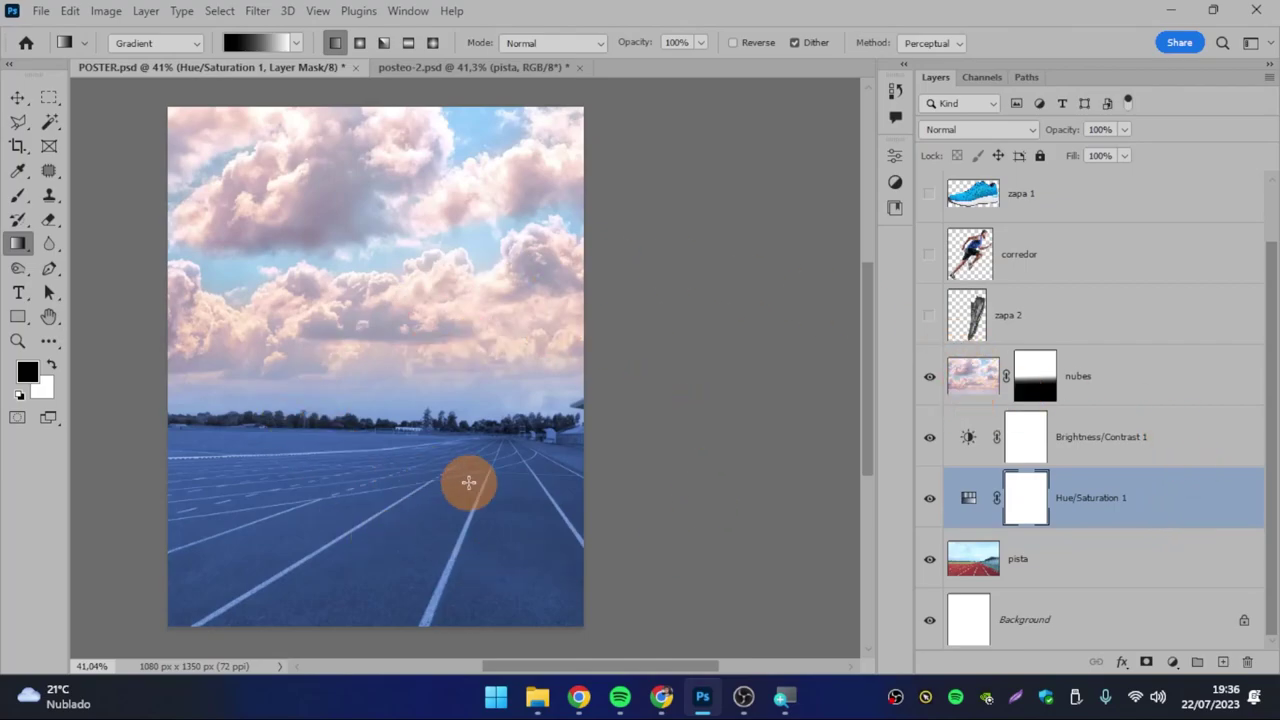